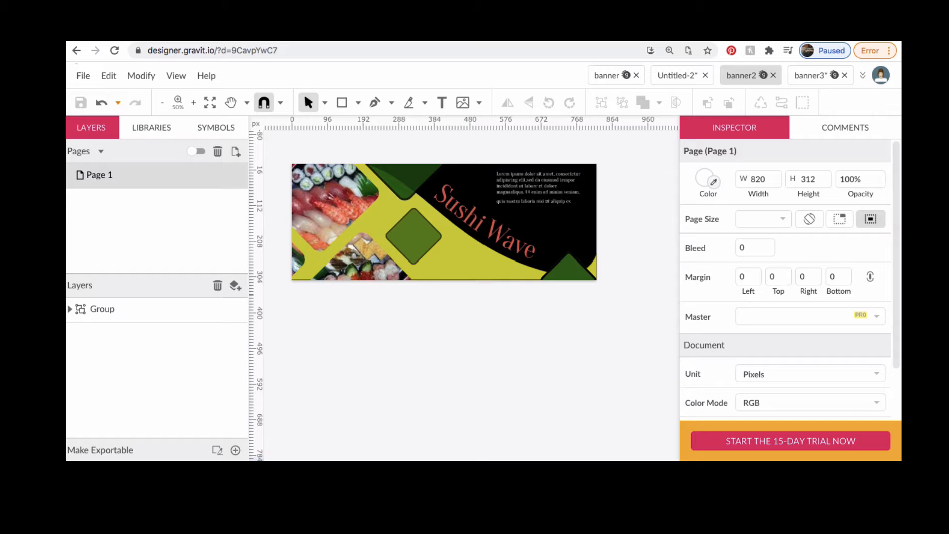
Step: Create a new blank design of 820 × 312 px
left_click(84, 77)
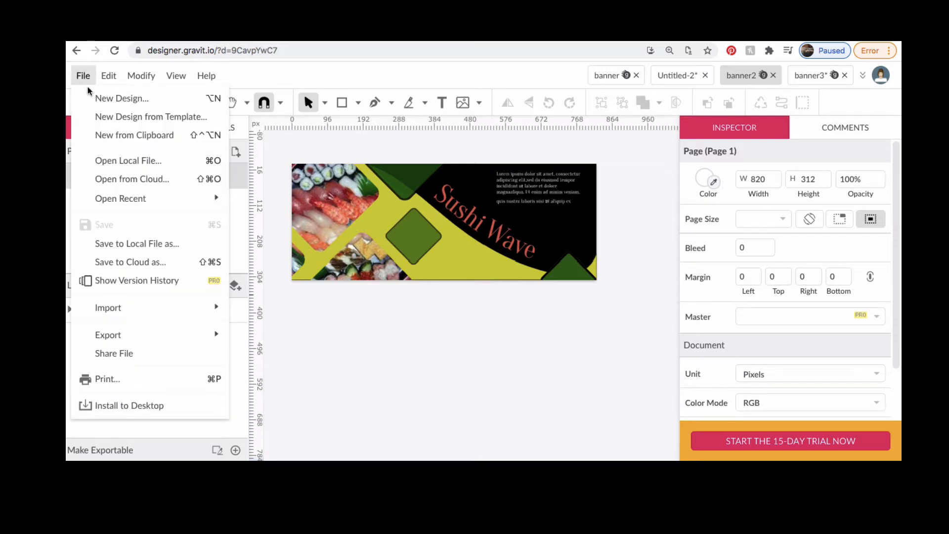
left_click(109, 104)
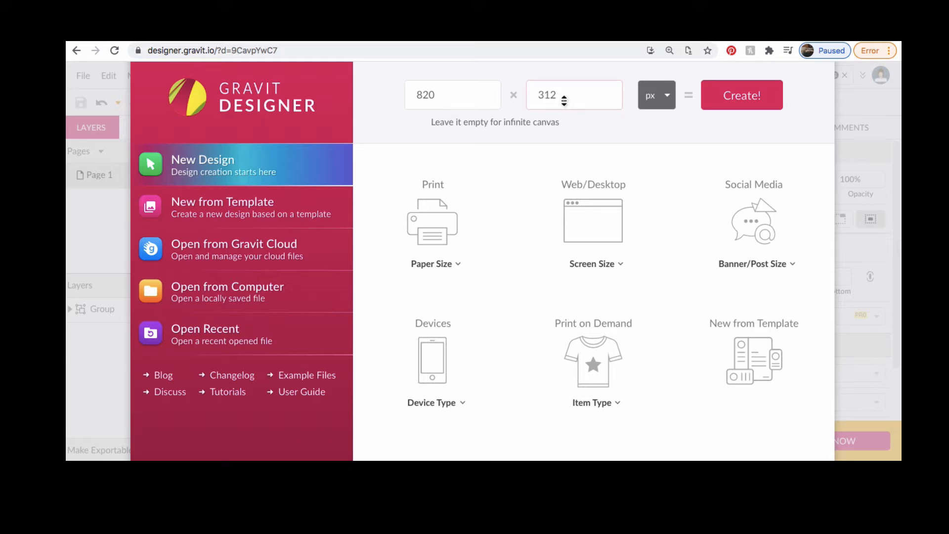
left_click(740, 93)
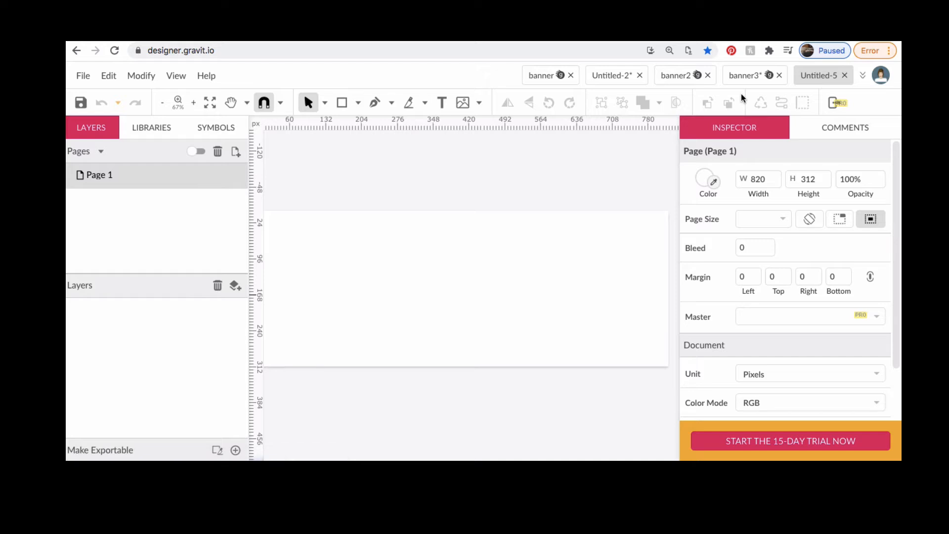
Step: Draw a square about 204 px per side overlapping the page's upper edge near its left end
left_click(341, 104)
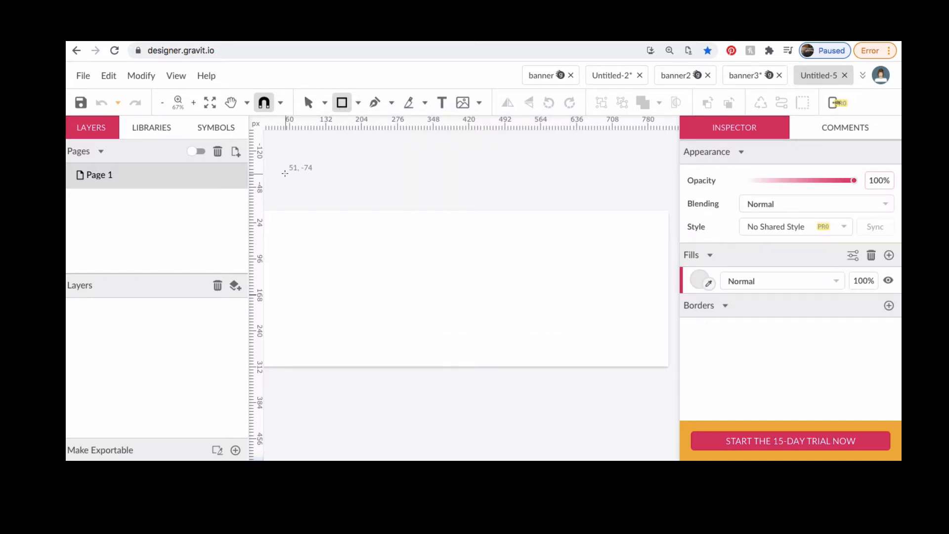
scroll(285, 173, "down", 1)
scroll(285, 173, "down", 2)
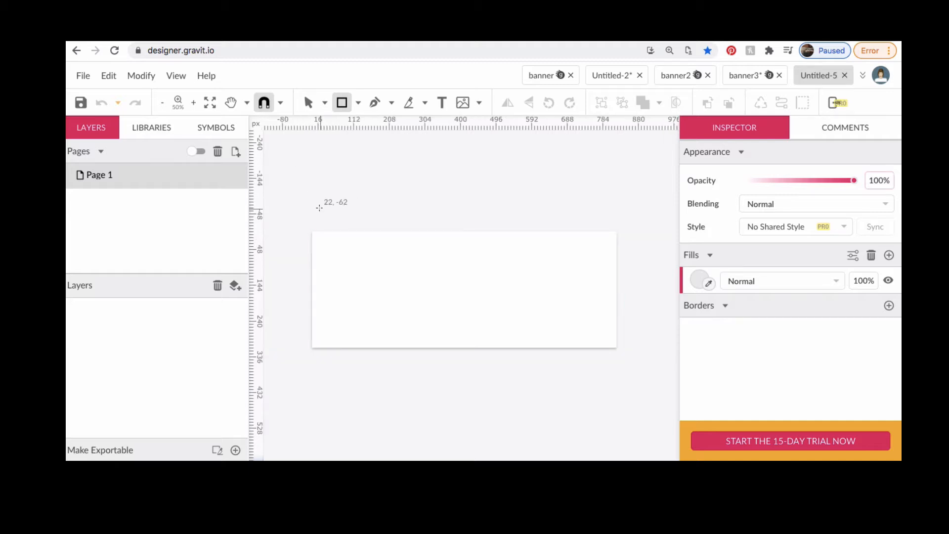
mouse_move(321, 208)
left_mouse_down()
mouse_move(394, 265)
mouse_move(411, 265)
mouse_move(398, 248)
left_mouse_up()
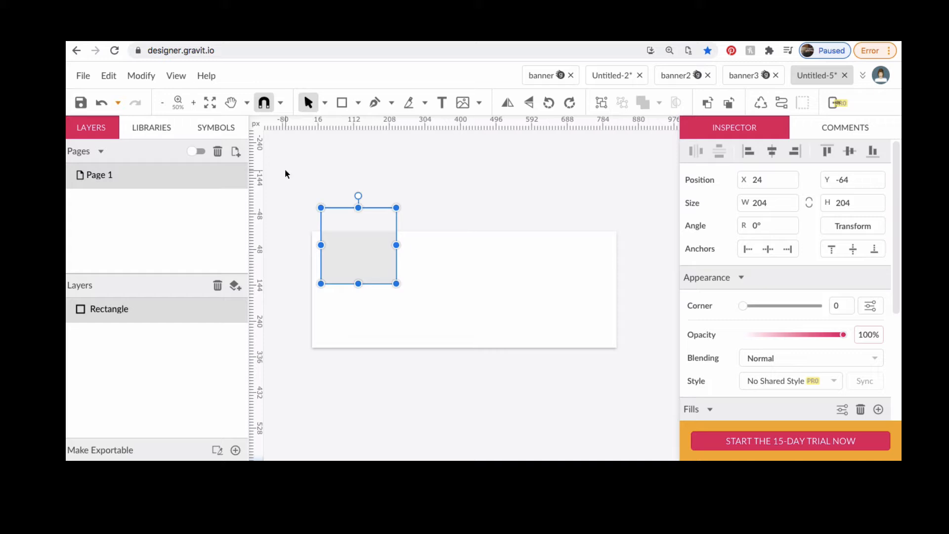
Step: Switch the canvas to Outline View so shapes are shown without fills
left_click_drag(285, 170, 547, 370)
left_click(178, 79)
left_click(178, 78)
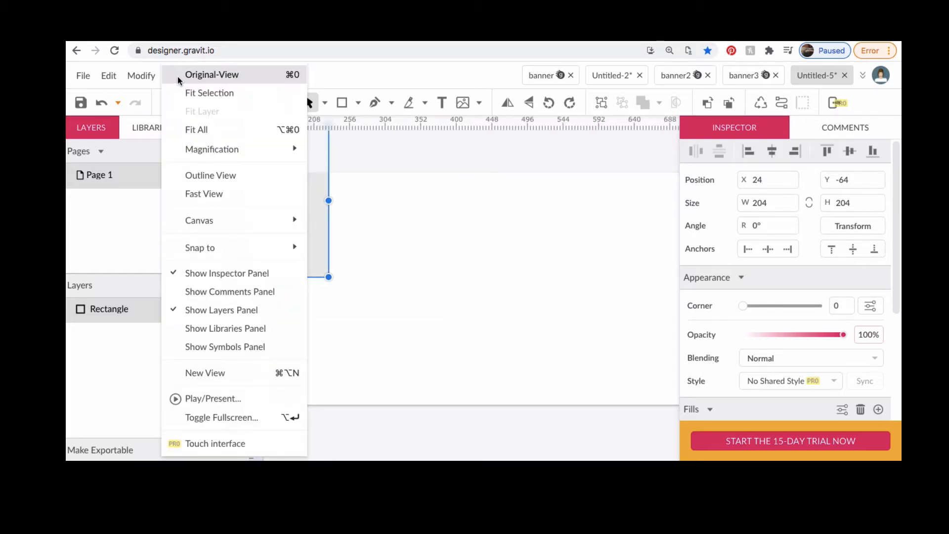
left_click(216, 175)
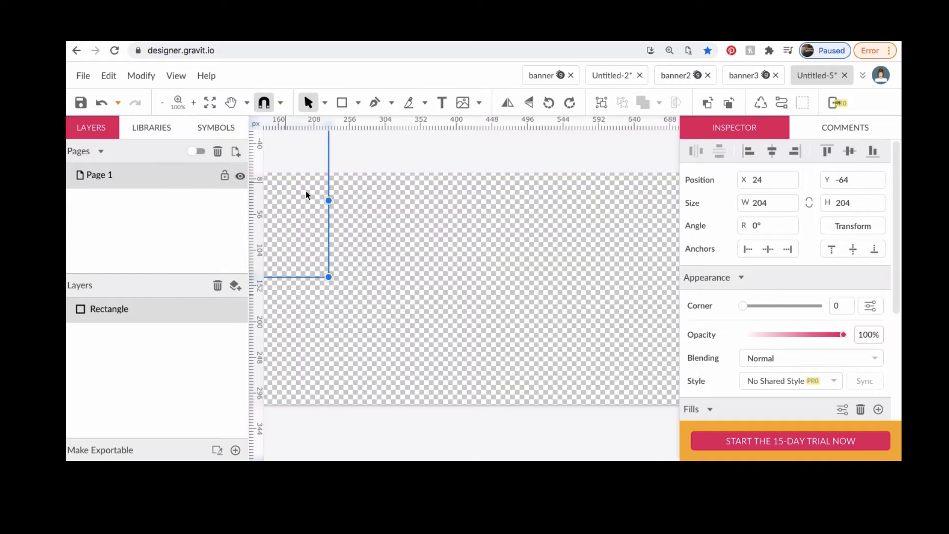
Step: Round the square's corners to 39 and rotate it to 45° as a diamond over the page's upper-left corner
key("super+minus")
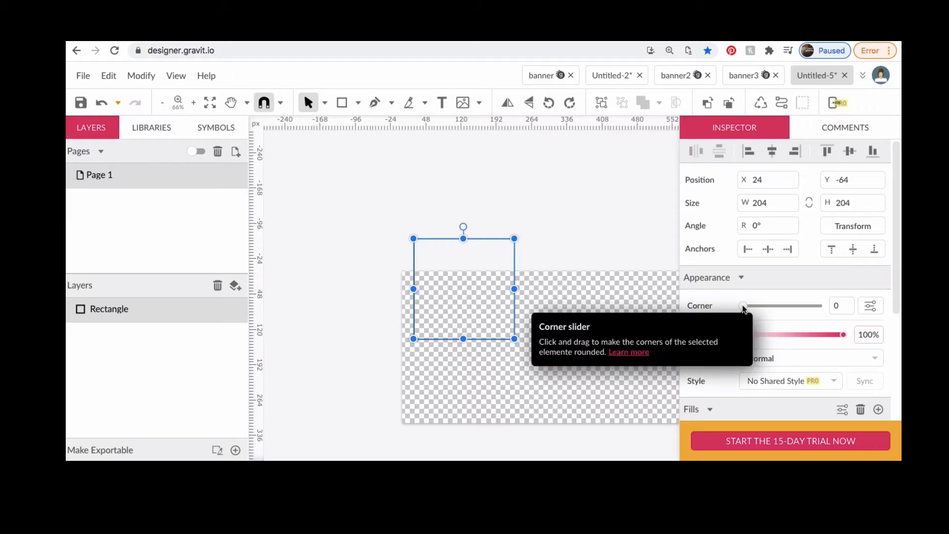
left_click_drag(743, 306, 773, 307)
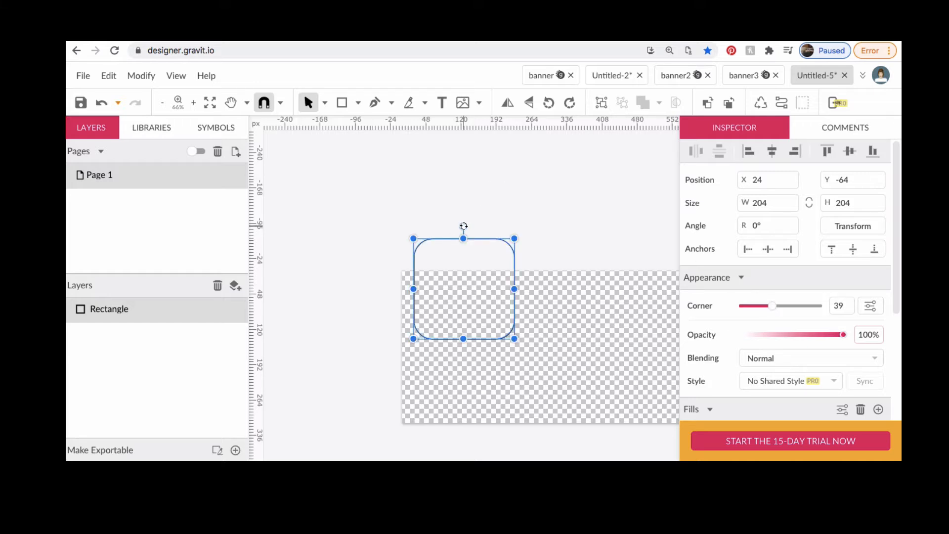
left_click_drag(463, 227, 424, 254)
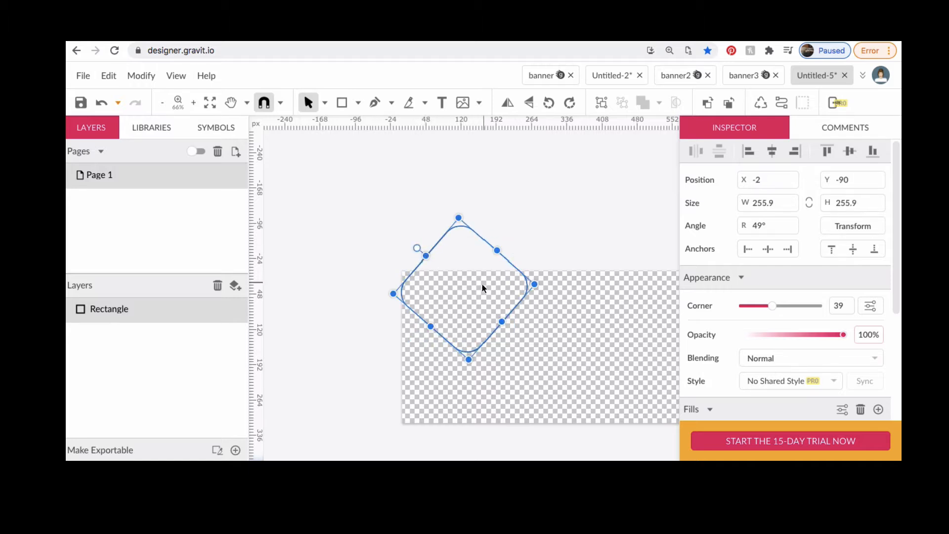
left_click_drag(475, 278, 444, 292)
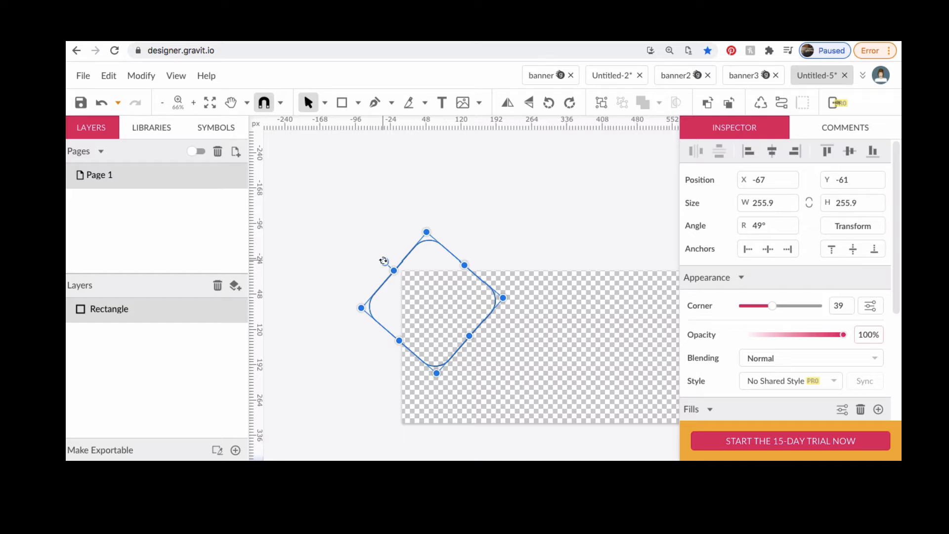
left_click(757, 226)
type("45")
key("Return")
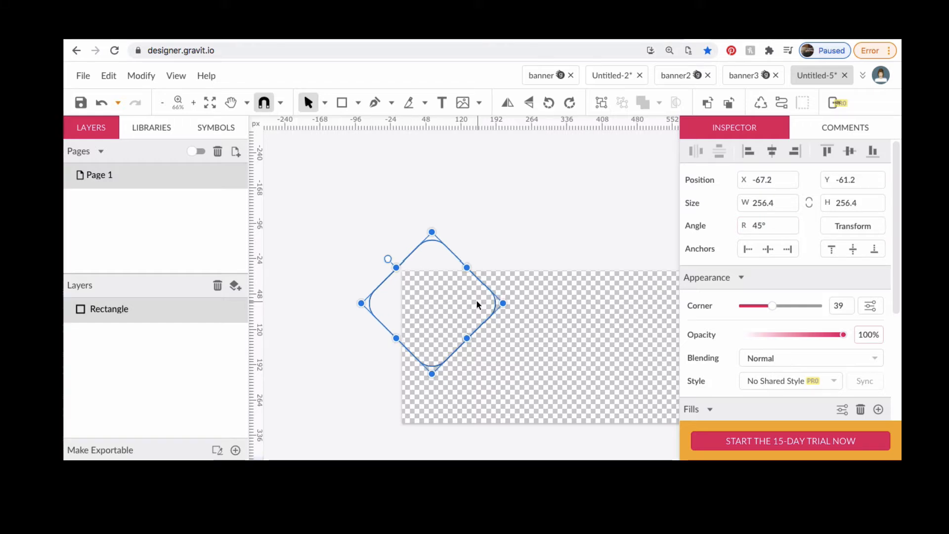
Step: Duplicate the diamond down to the left at about X -209, Y 118, and shift the original to about X -32, Y -26
key("alt")
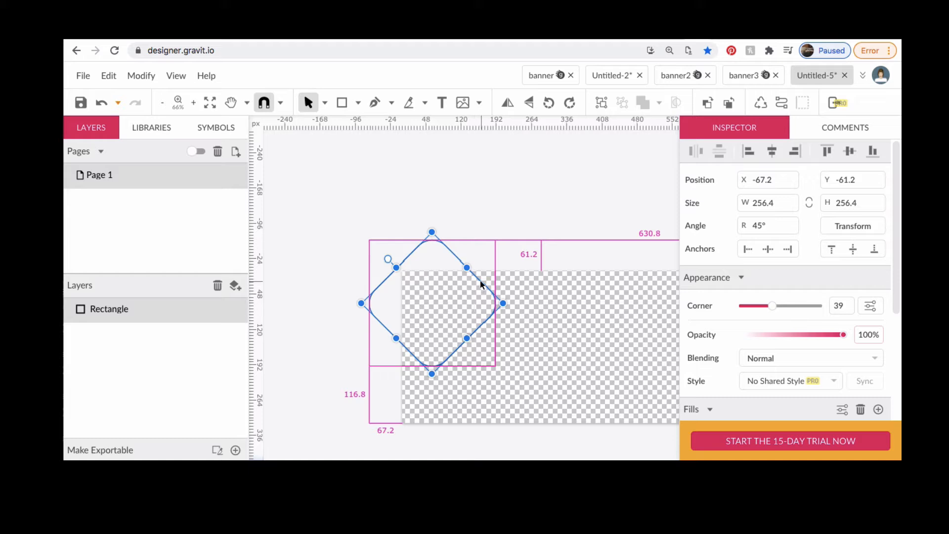
left_click_drag(479, 281, 410, 366)
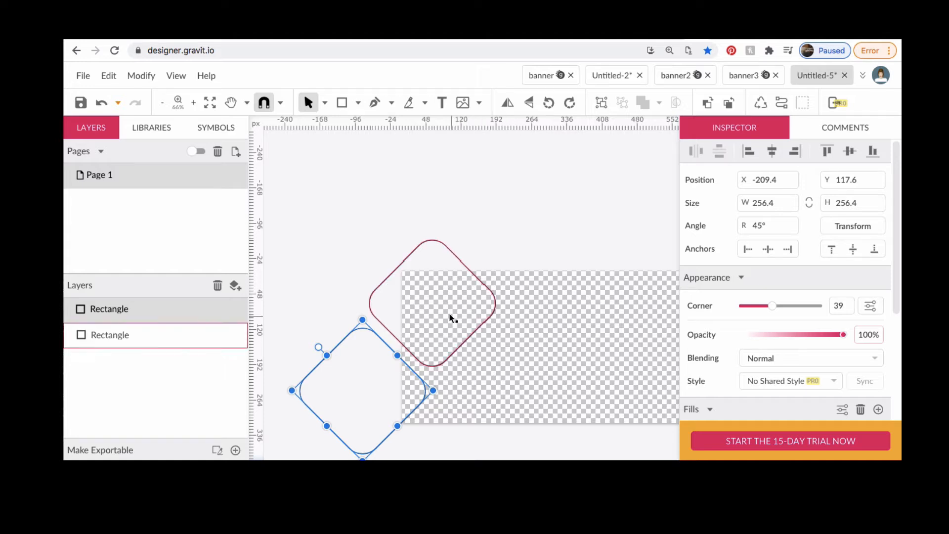
left_click_drag(453, 328, 469, 344)
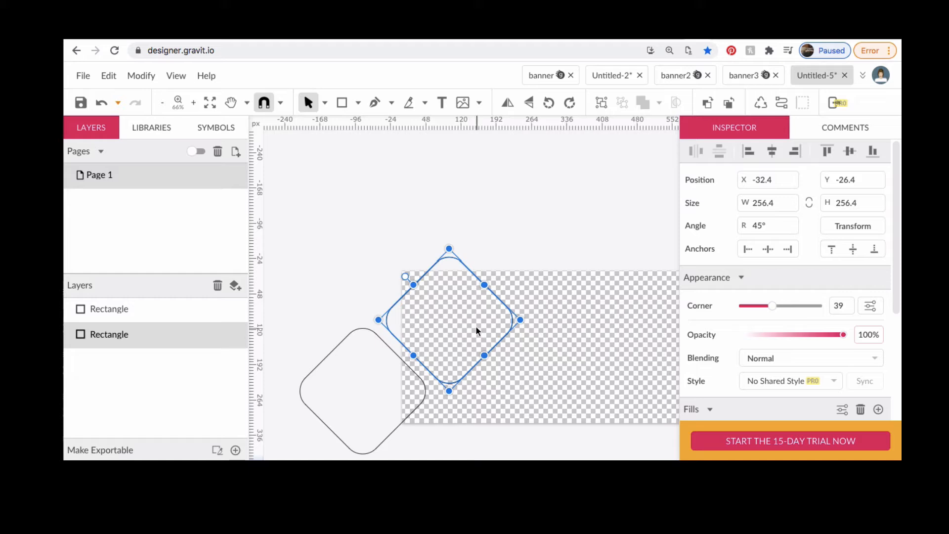
Step: Duplicate the upper-left diamond up to the right, across the page's top edge at about X 154, Y -170
key("alt")
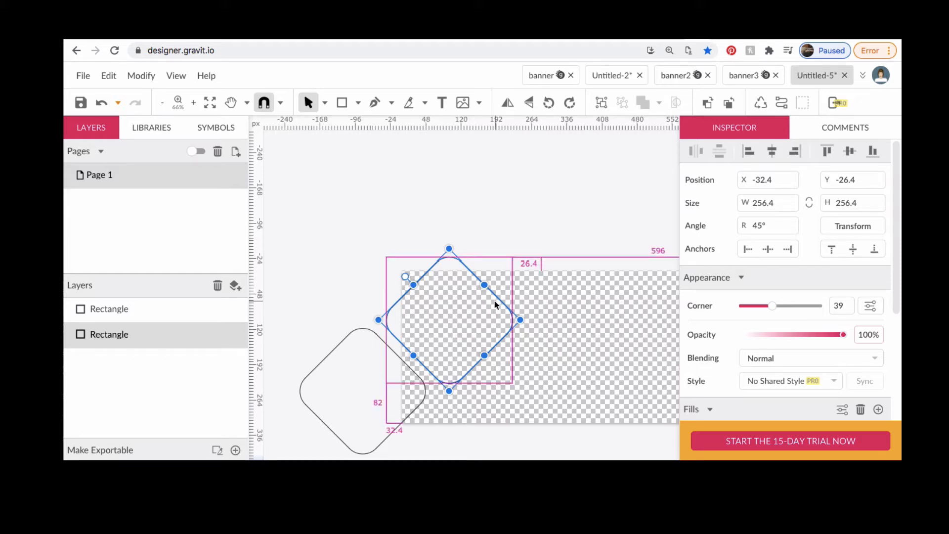
left_click_drag(461, 325, 552, 262)
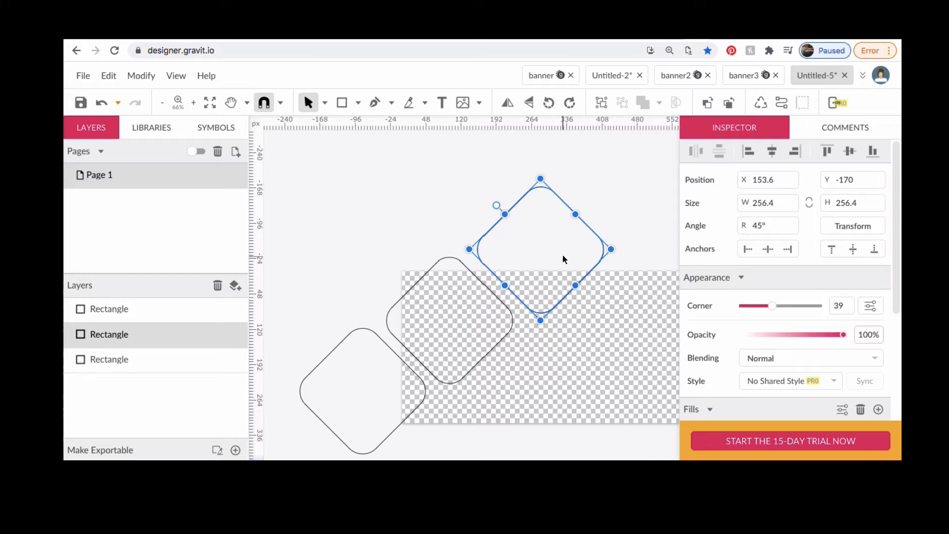
left_click_drag(562, 257, 538, 438)
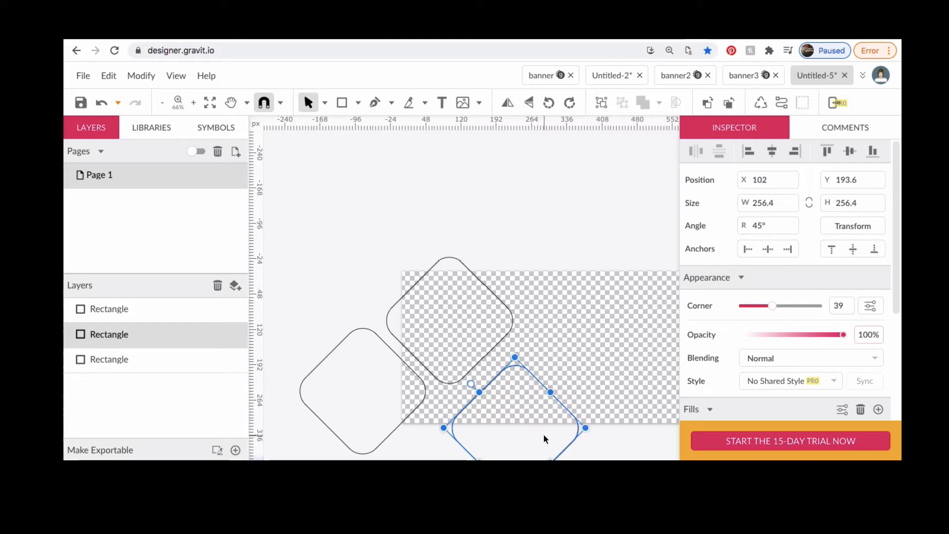
key("ctrl+z")
Step: Duplicate the top diamond onto the page's bottom edge at about X 80, Y 184, and move the leftmost one to about X -193, Y 134
key("alt")
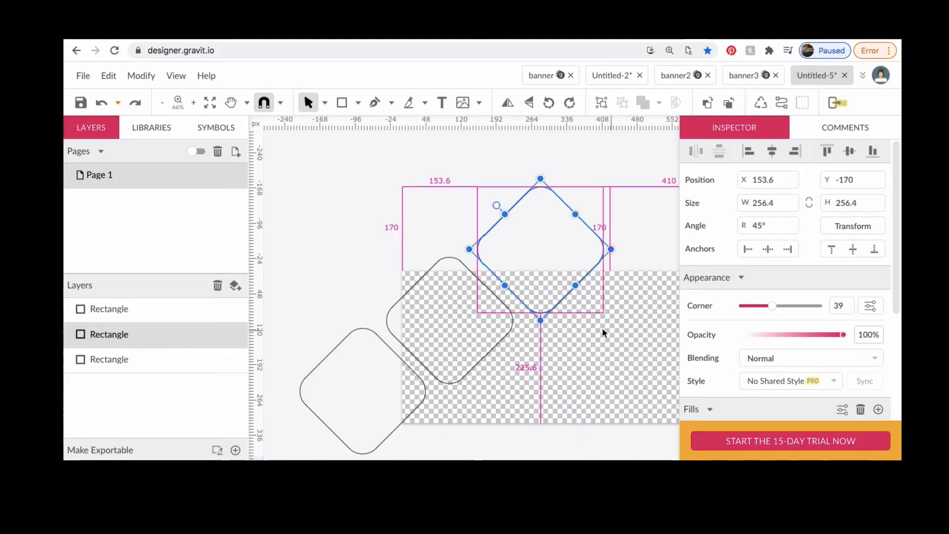
left_click_drag(540, 271, 504, 339)
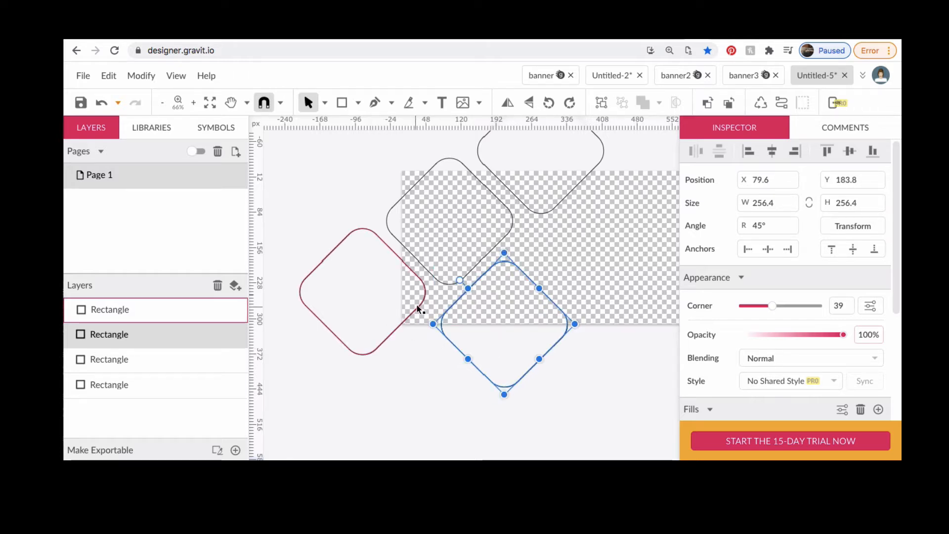
left_click_drag(405, 299, 411, 305)
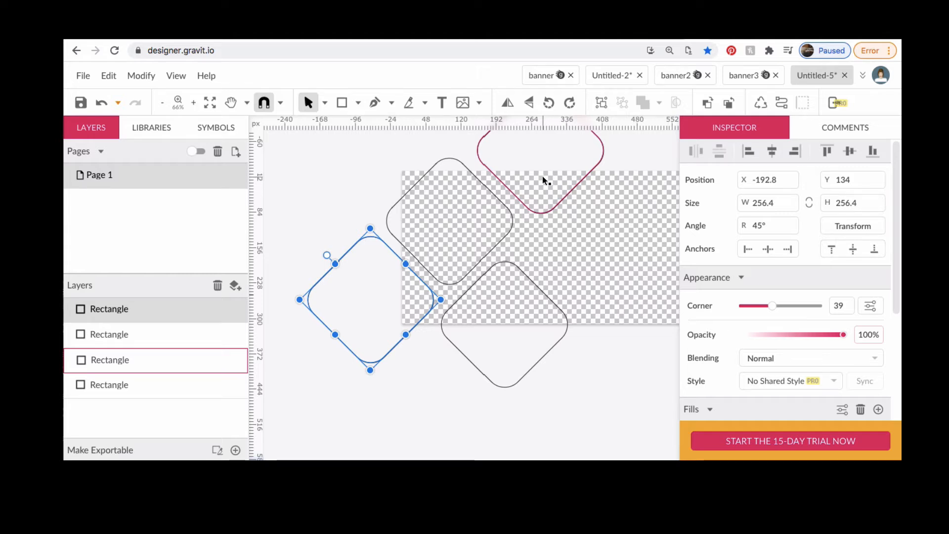
Step: Add a smaller diamond copy, about 125.5 px wide, between the large ones, and duplicate it at the page's lower-right corner
key("super+v")
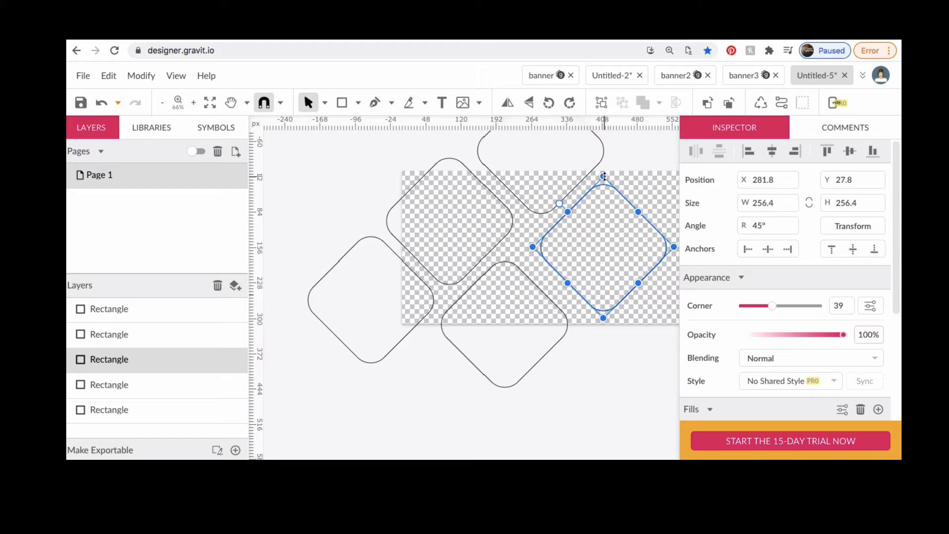
left_click_drag(604, 176, 560, 251)
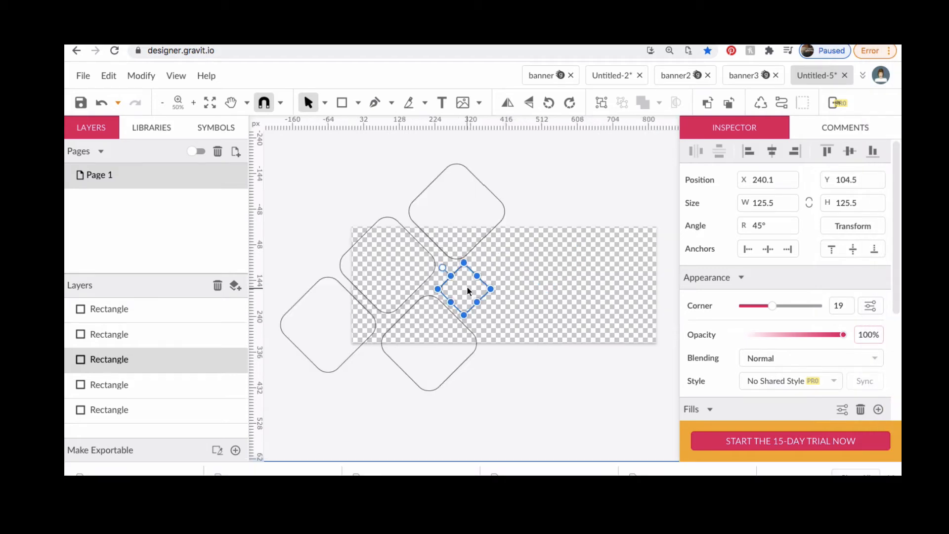
key("alt")
left_click_drag(465, 287, 628, 337)
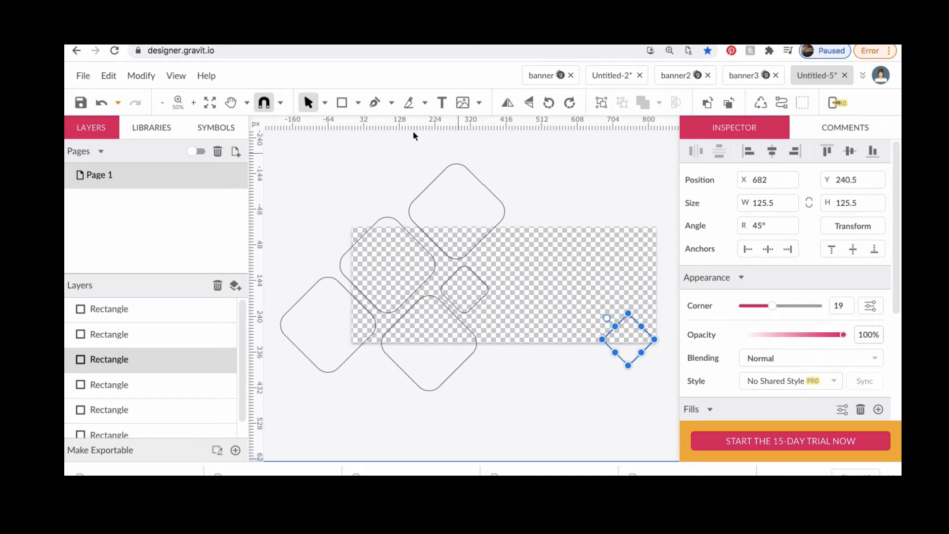
Step: Draw an 820 × 312 px rectangle at X 0, Y 0 covering the whole page
left_click(342, 102)
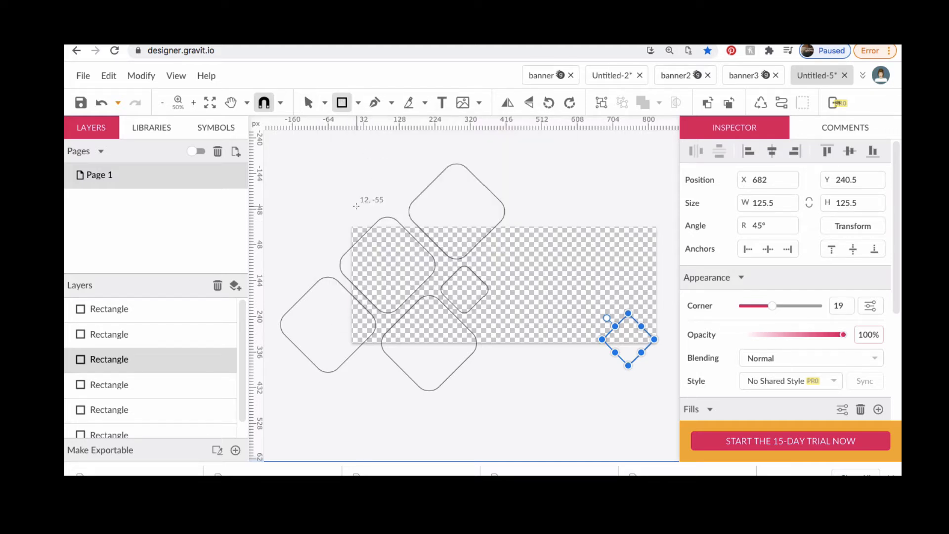
left_click(171, 310)
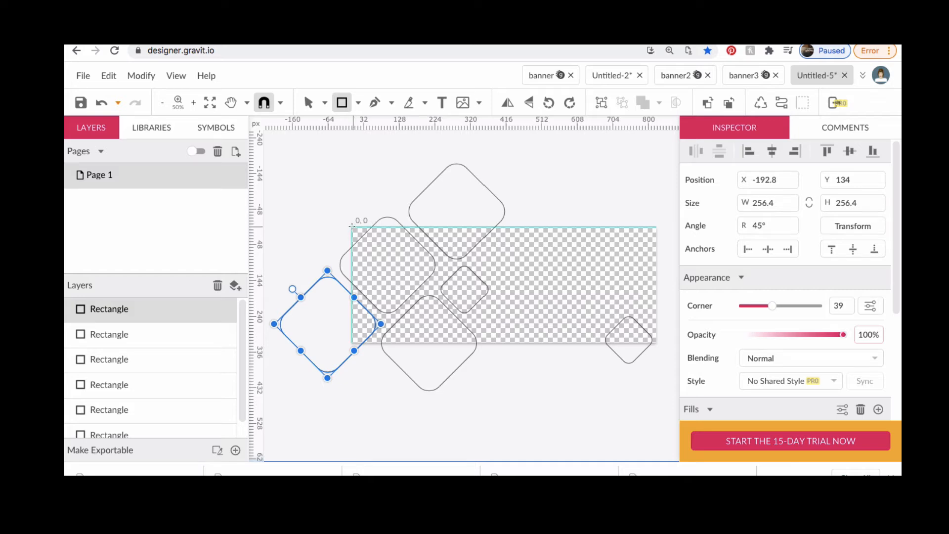
left_click_drag(352, 226, 635, 340)
left_click_drag(651, 346, 656, 343)
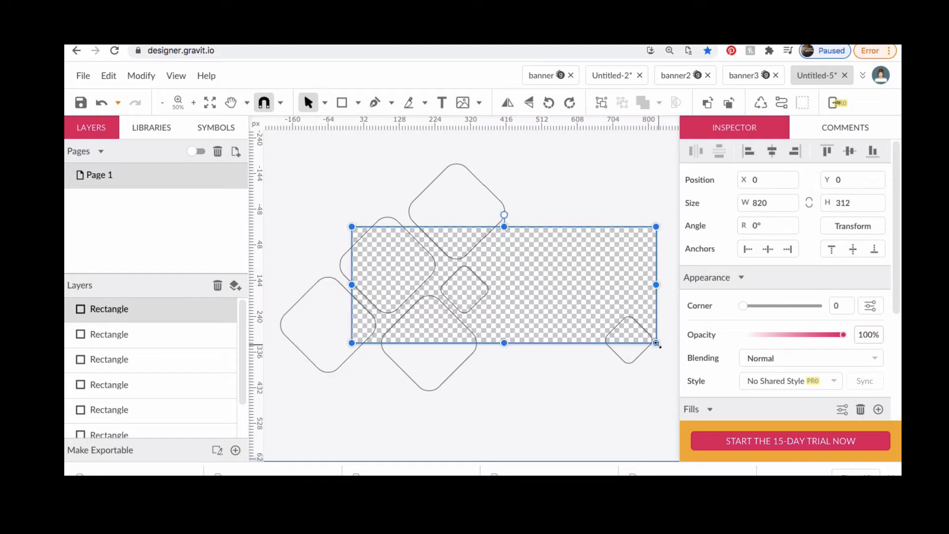
Step: Fill the page-sized rectangle with black
scroll(784, 303, "down", 4)
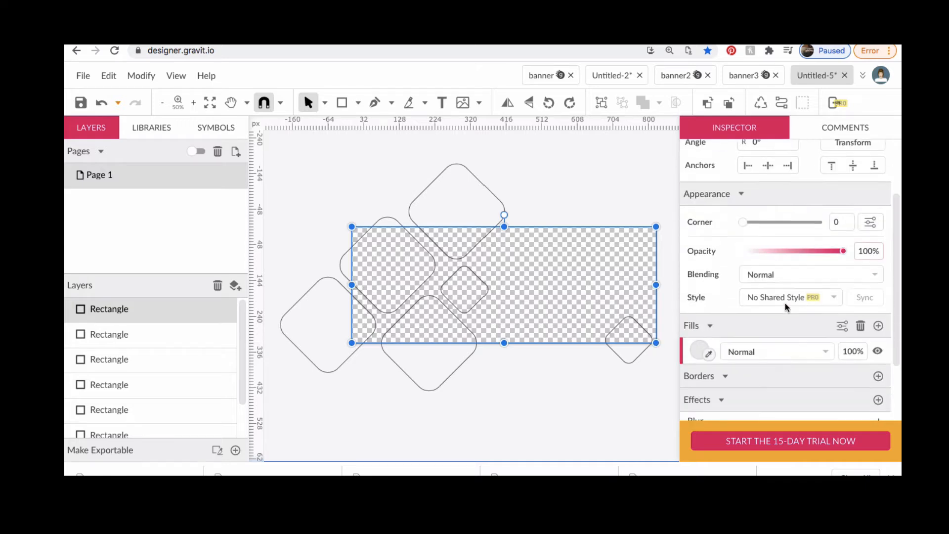
left_click(700, 277)
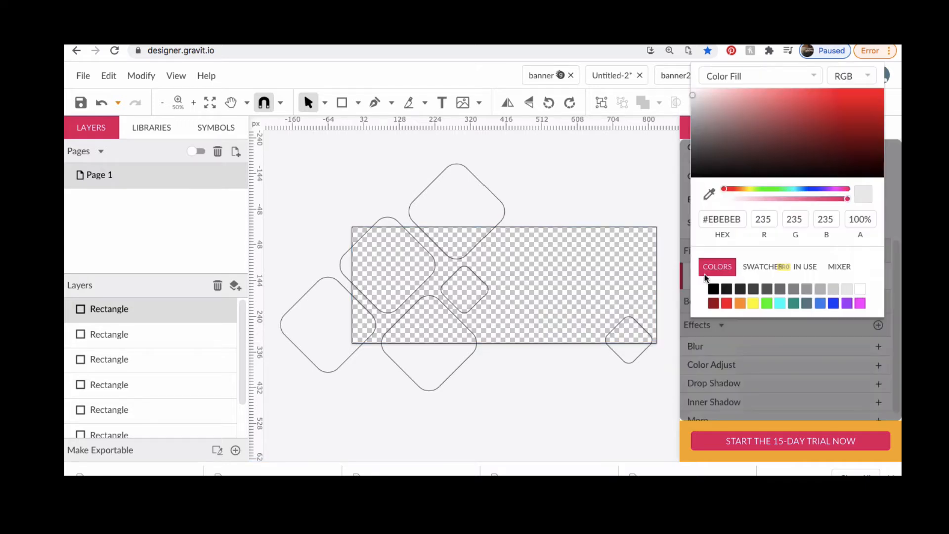
left_click(716, 289)
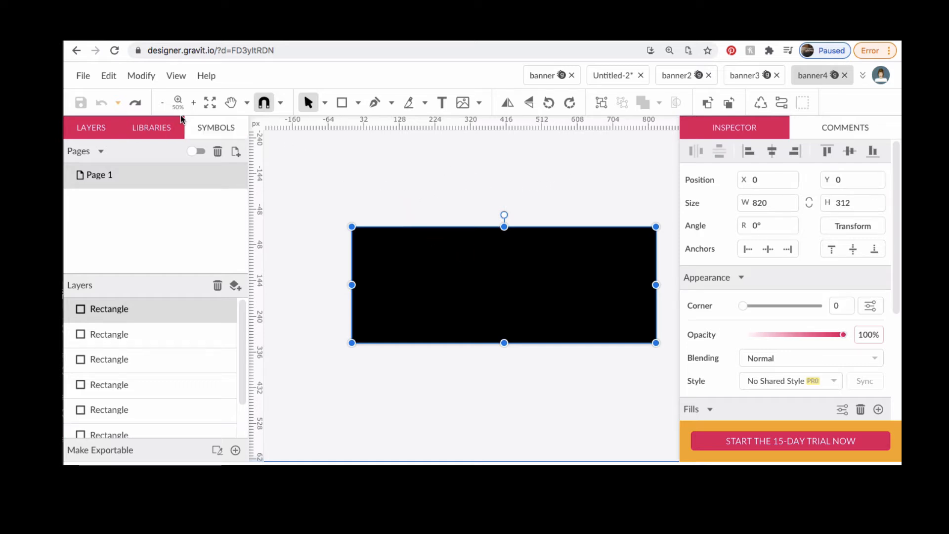
Step: Send the black background rectangle to the back, behind all the diamonds
left_click(145, 78)
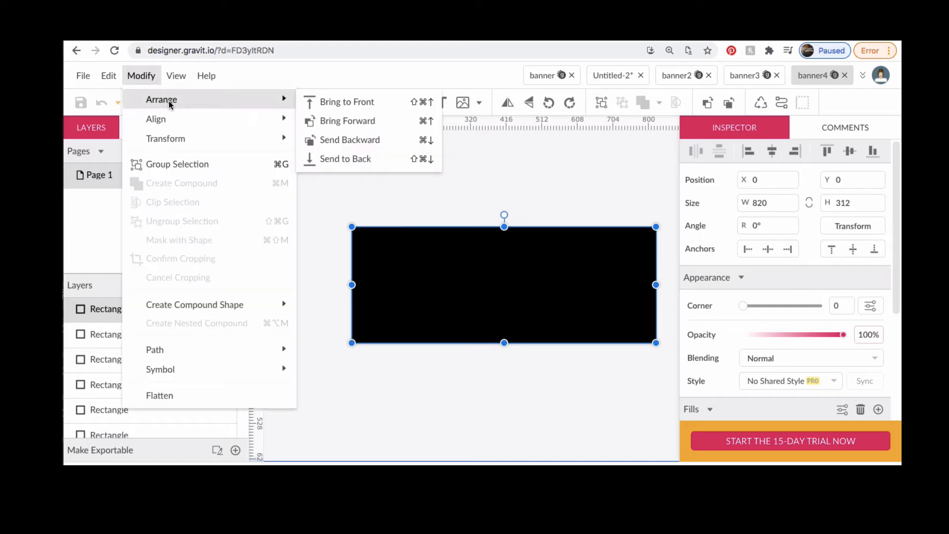
mouse_move(163, 119)
mouse_move(277, 99)
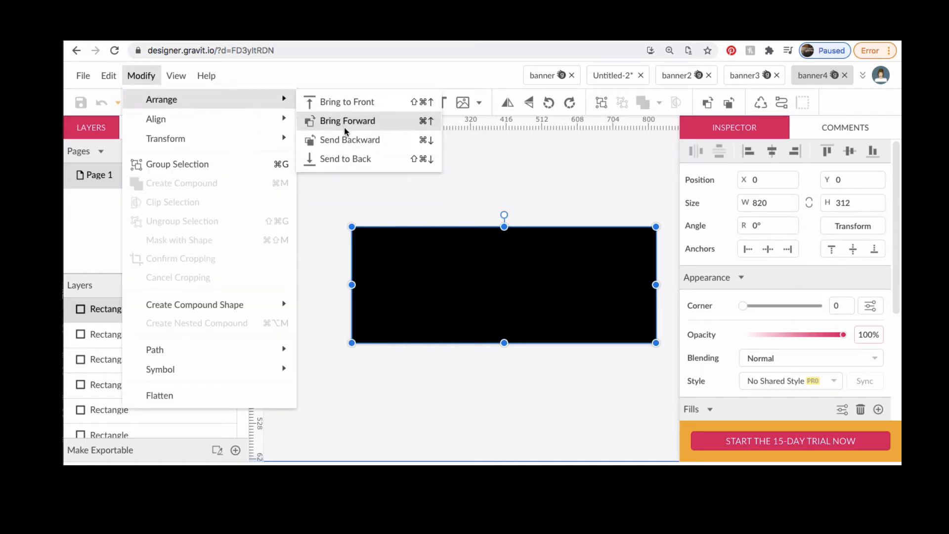
left_click(353, 160)
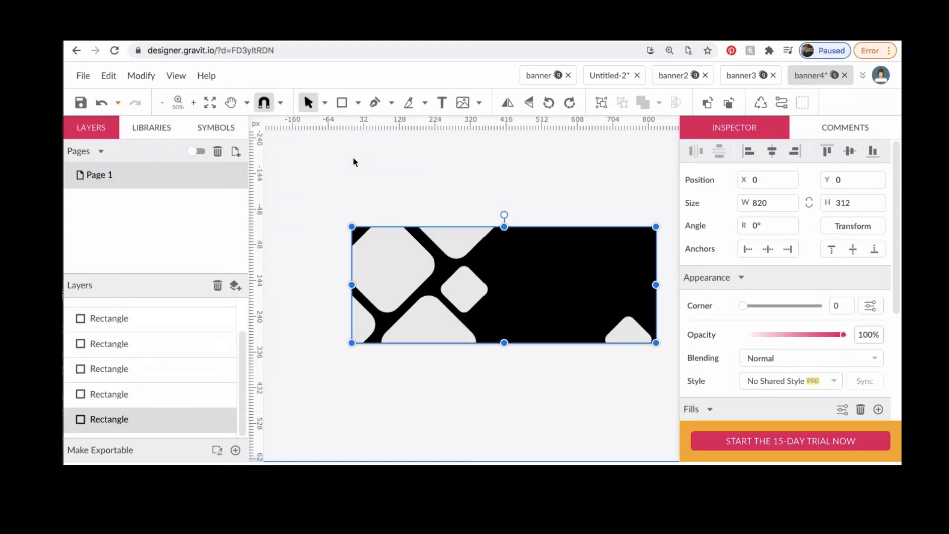
Step: Unite the three large rounded diamonds at the page's left and lower edge into one shape and convert it to a path
left_click(398, 260)
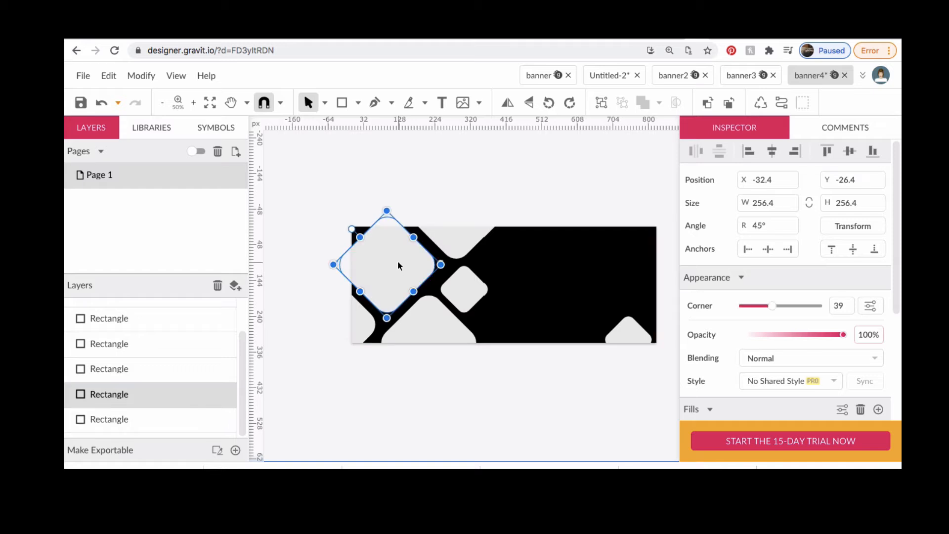
left_click(426, 317, "shift")
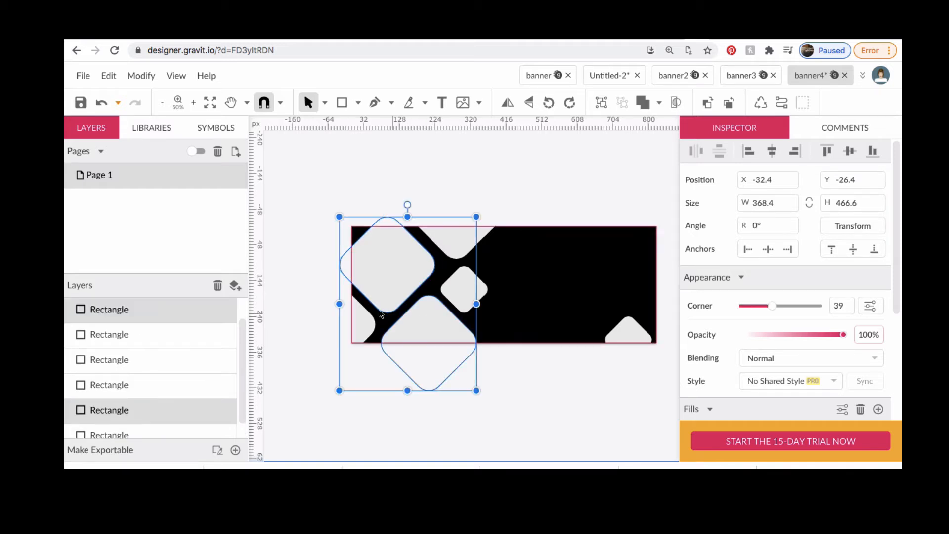
left_click(360, 324, "shift")
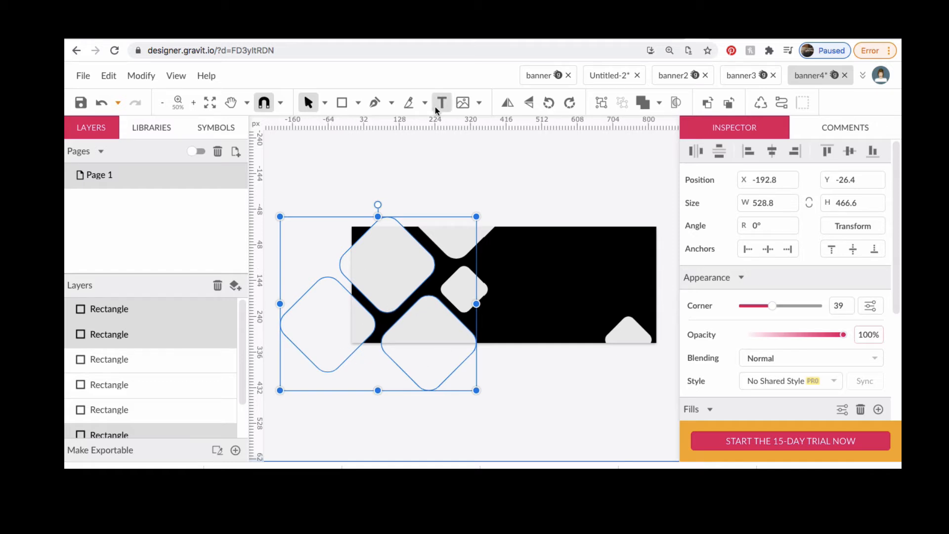
left_click(659, 103)
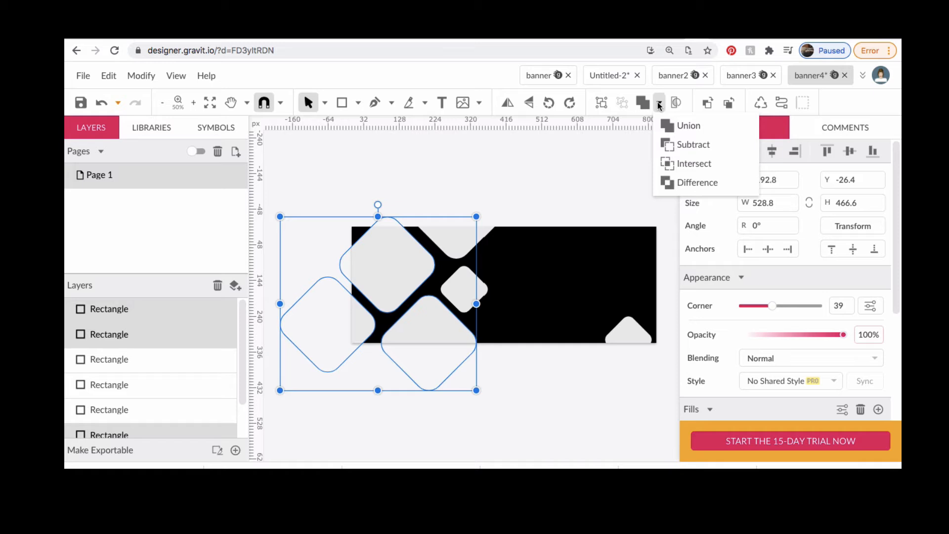
left_click(676, 126)
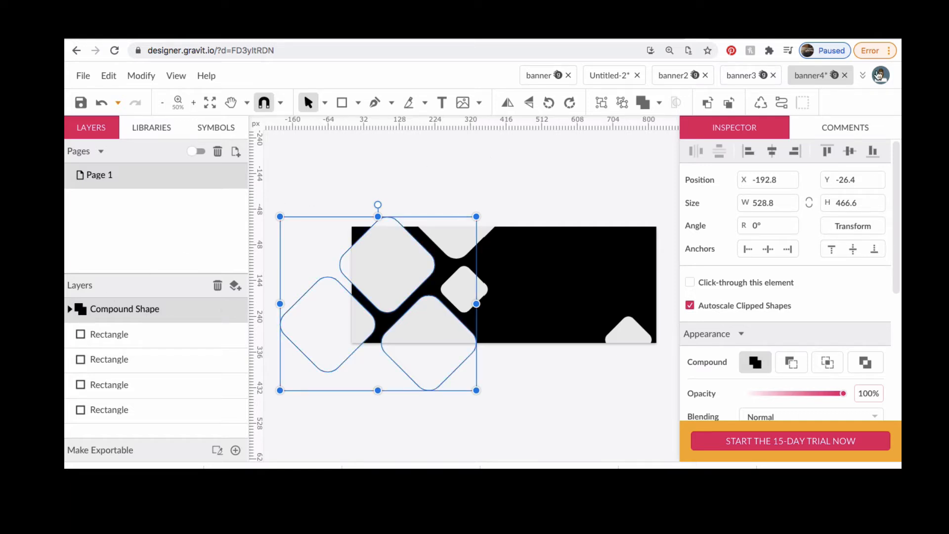
left_click(780, 102)
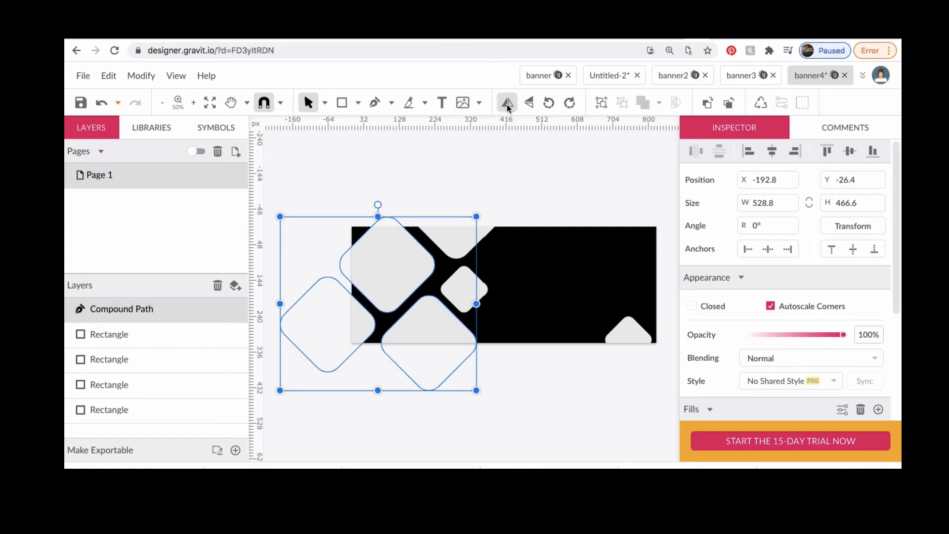
Step: Place the image sushi.jpeg from the Downloads folder on the page
left_click(478, 103)
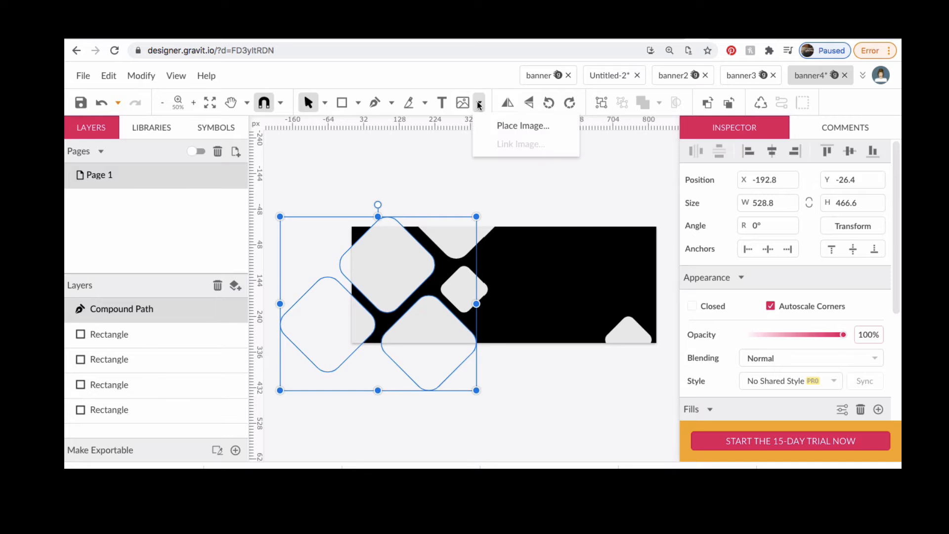
left_click(501, 126)
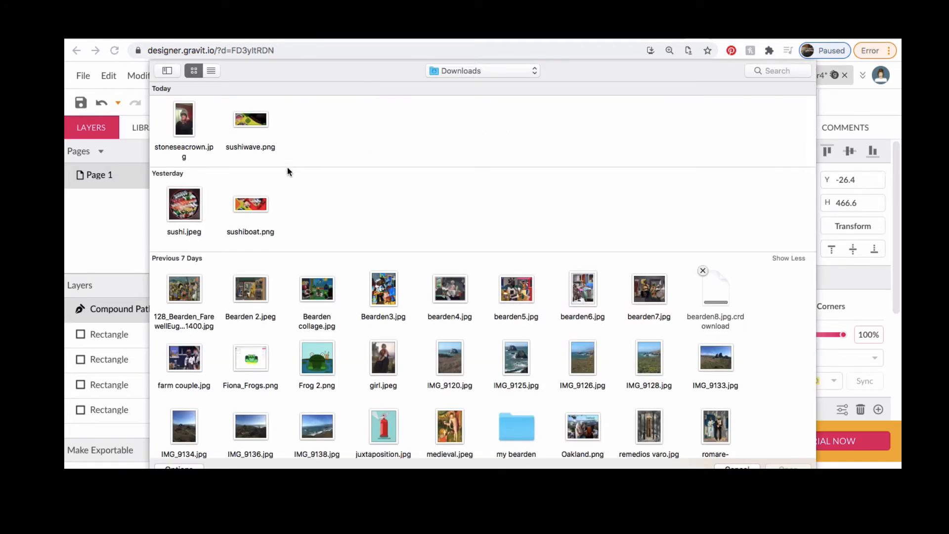
left_click(184, 208)
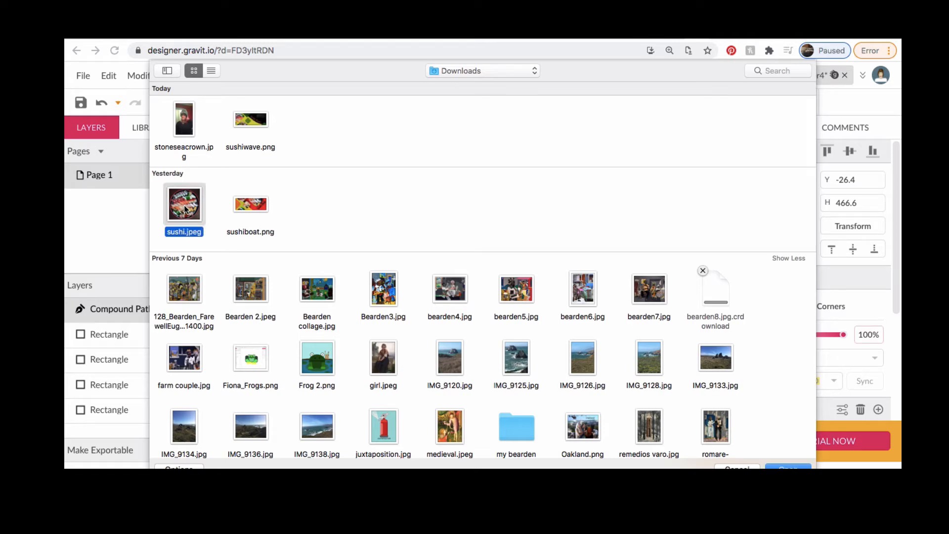
left_click(787, 467)
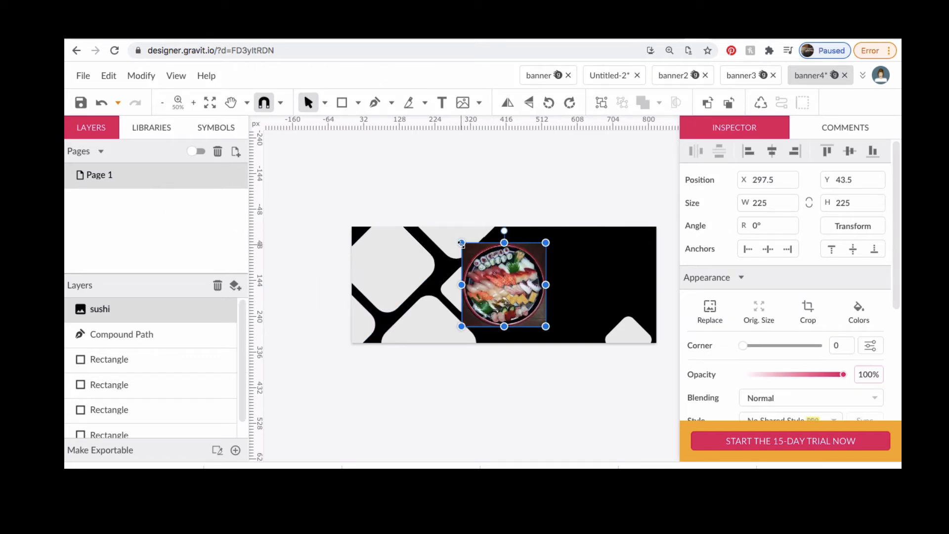
Step: Enlarge the sushi photo to about 529 × 529 px and position it over the united diamonds at about X -105, Y -97
left_click_drag(461, 243, 370, 206)
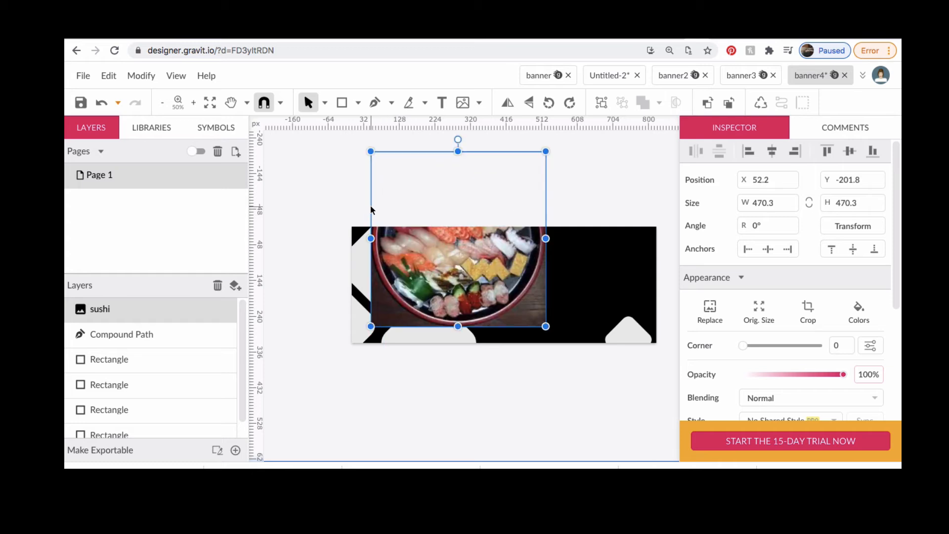
left_click_drag(466, 246, 409, 303)
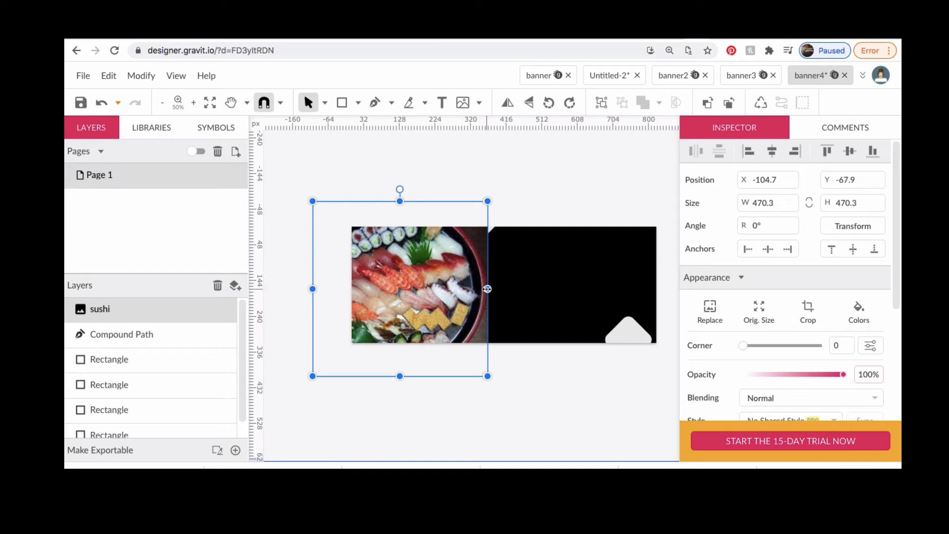
left_click_drag(487, 288, 509, 289)
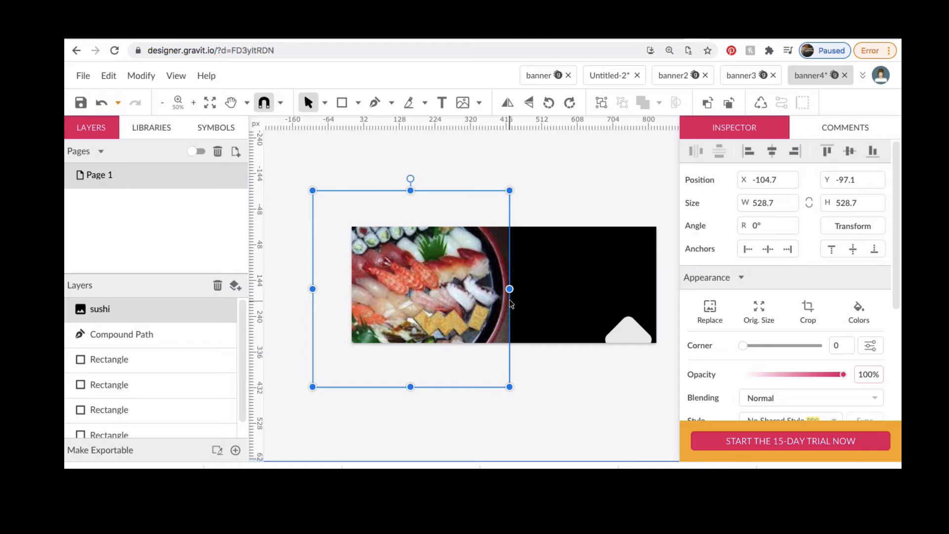
Step: Clip the sushi photo inside the compound path of the three large diamonds
left_click(133, 333, "shift")
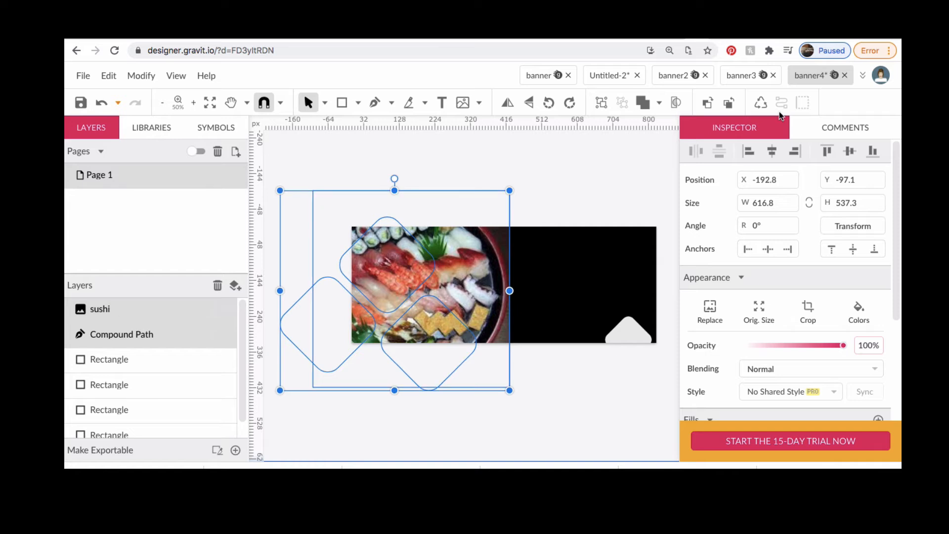
left_click(675, 103)
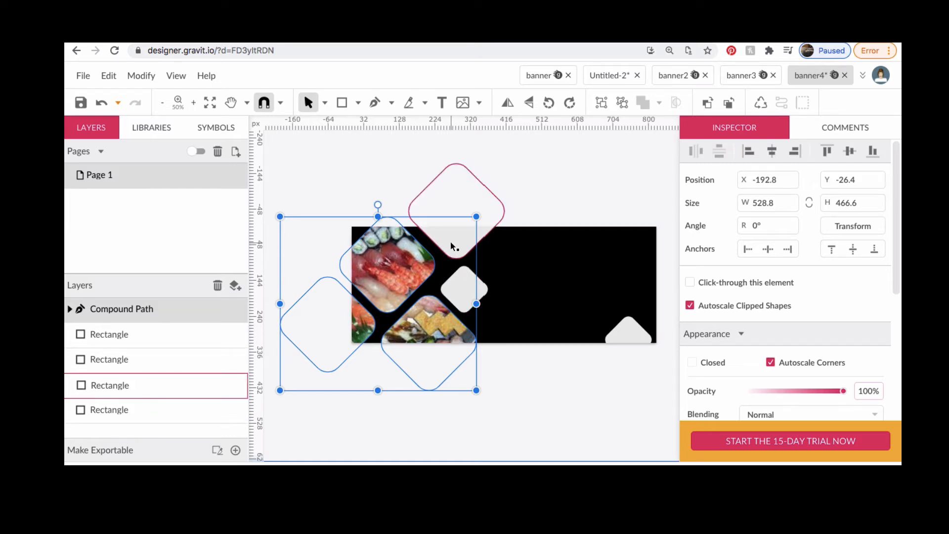
left_click(546, 209)
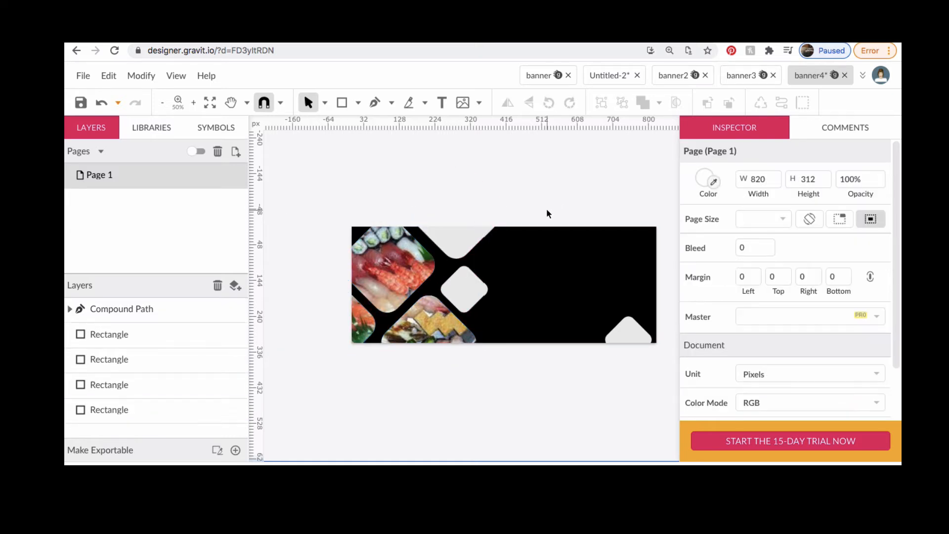
Step: Fill the large diamond at the page's upper edge with a dark green sampled from the sushi photo
left_click(457, 246)
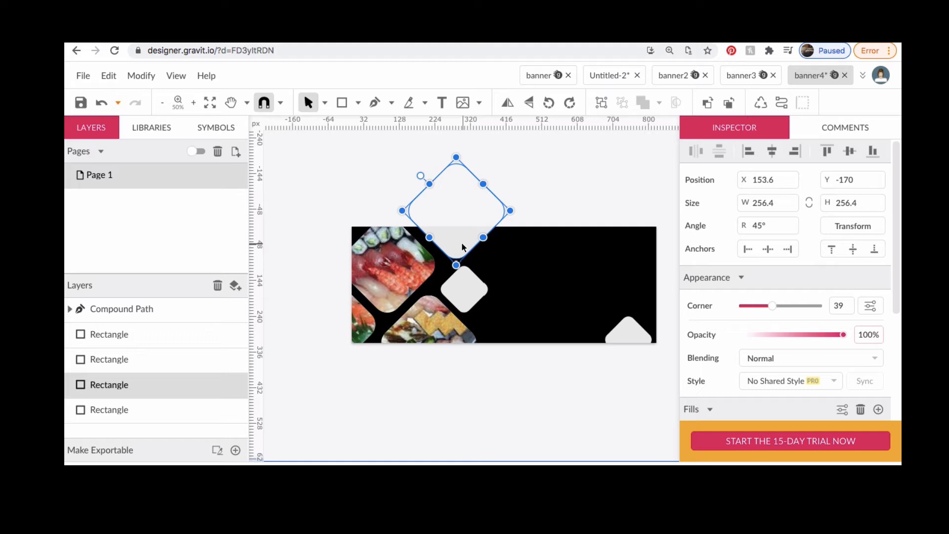
scroll(741, 320, "down", 2)
scroll(741, 320, "down", 4)
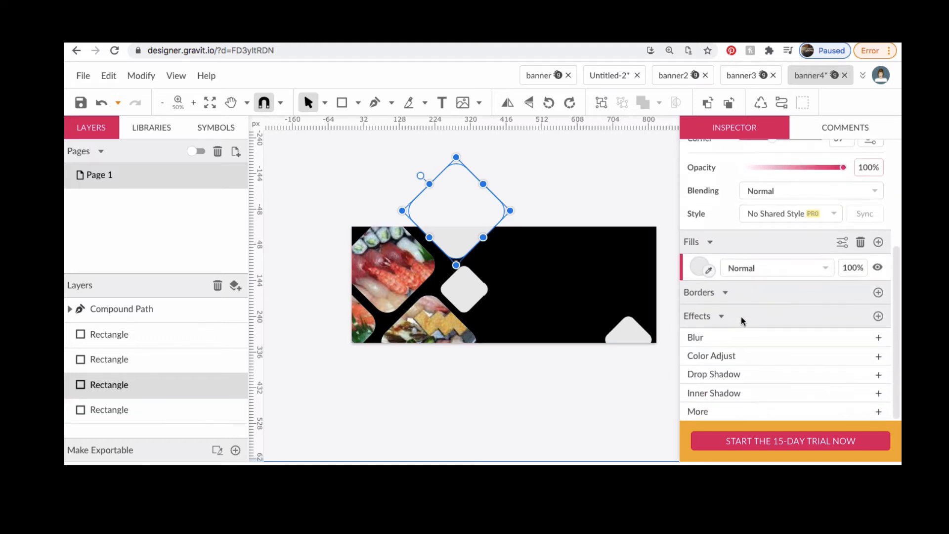
left_click(709, 271)
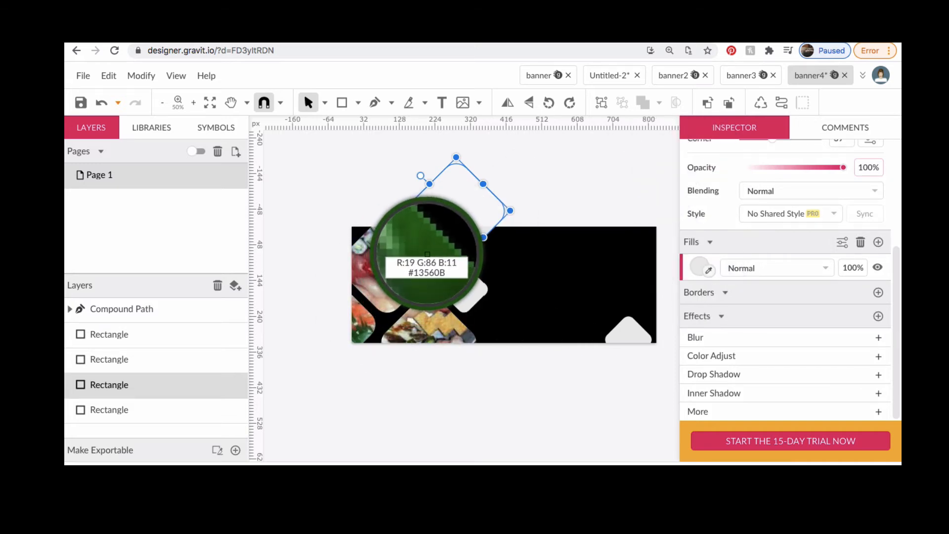
left_click(427, 253)
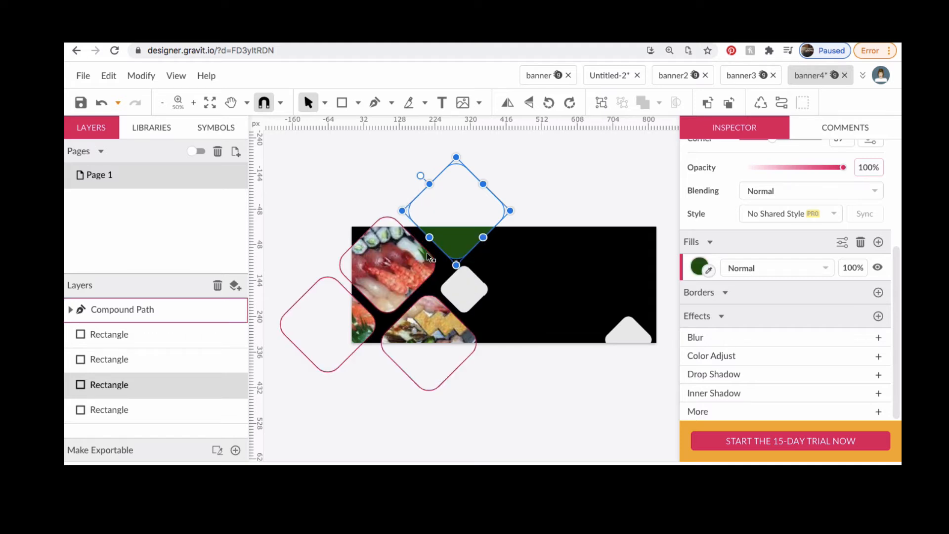
Step: Fill the two small diamonds with the same dark green, sampled from the already coloured diamonds
left_click(467, 293)
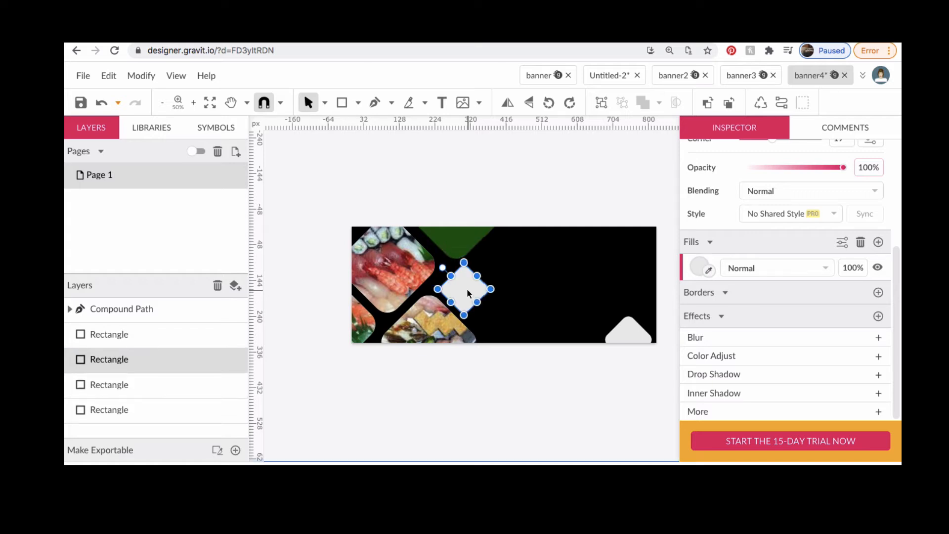
left_click(709, 272)
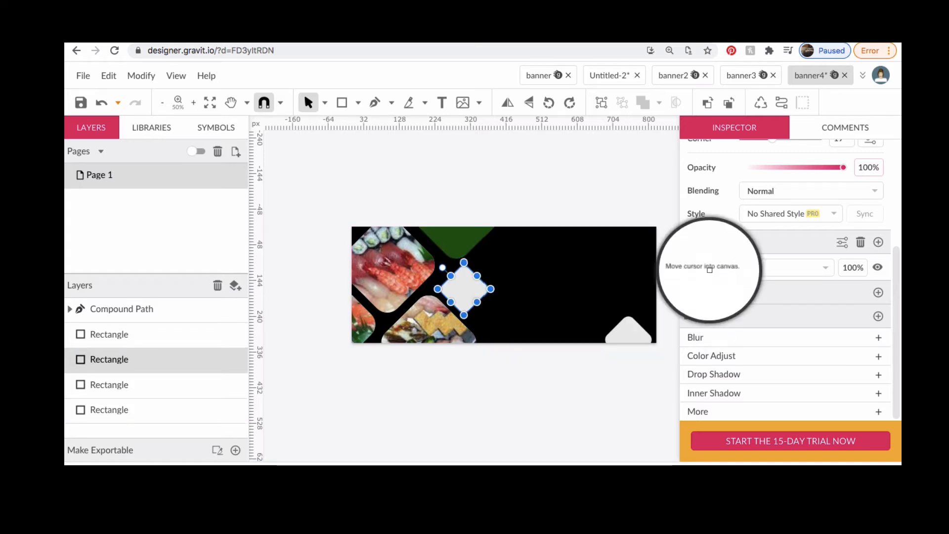
left_click(458, 253)
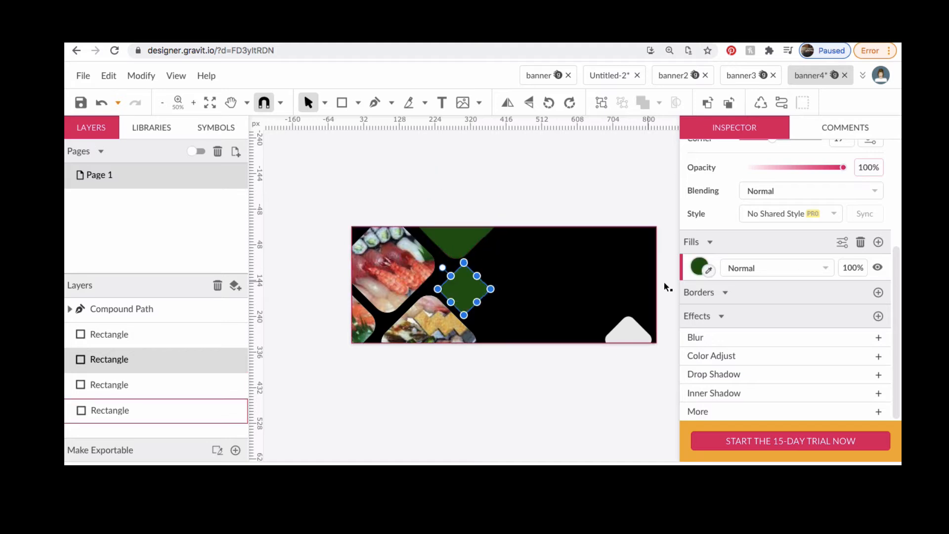
left_click(629, 331)
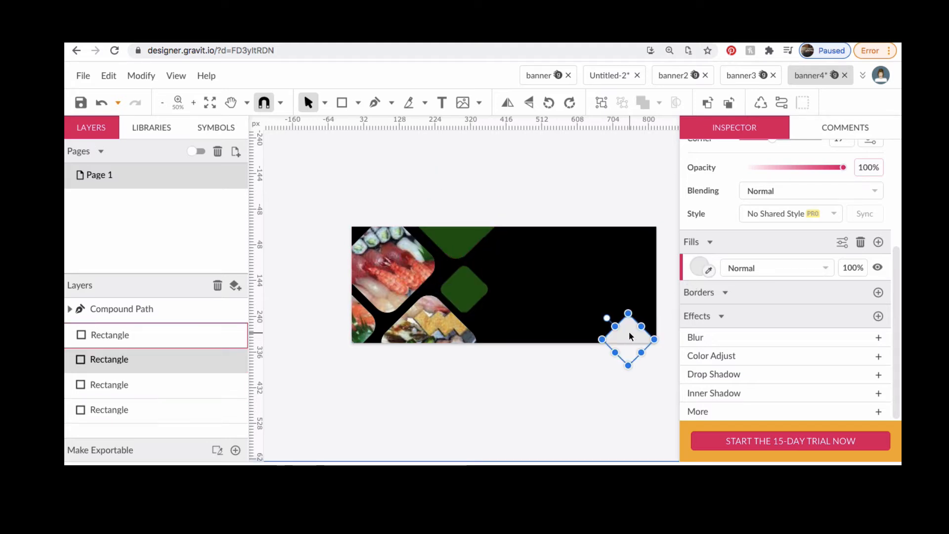
left_click(709, 271)
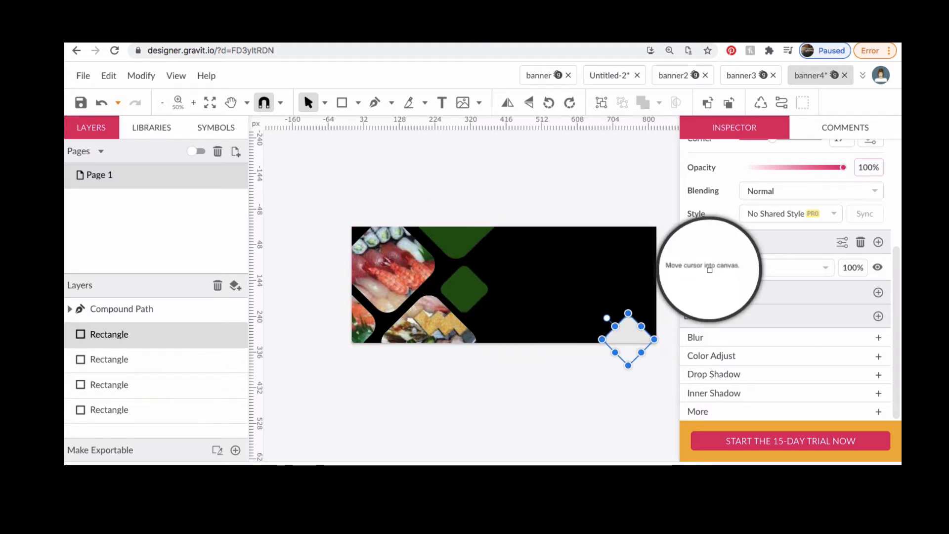
left_click(462, 295)
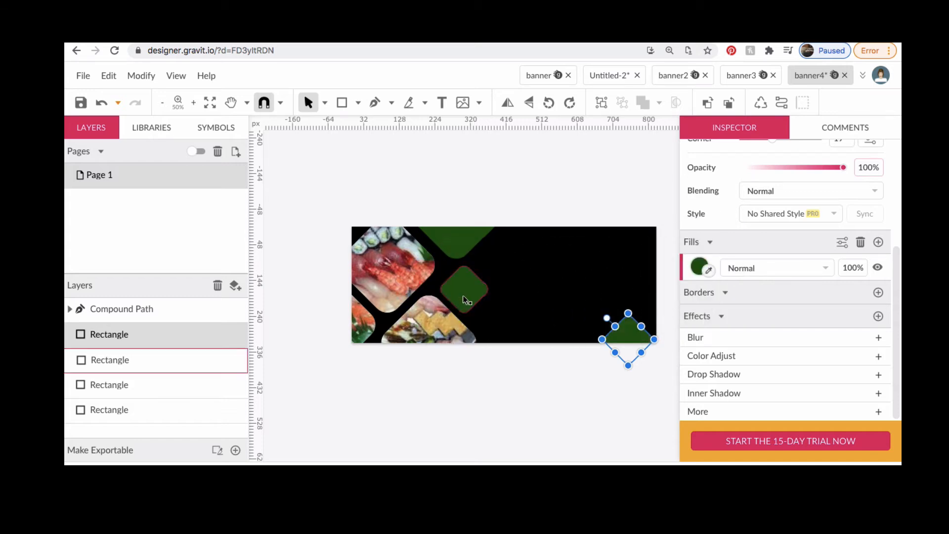
left_click(584, 395)
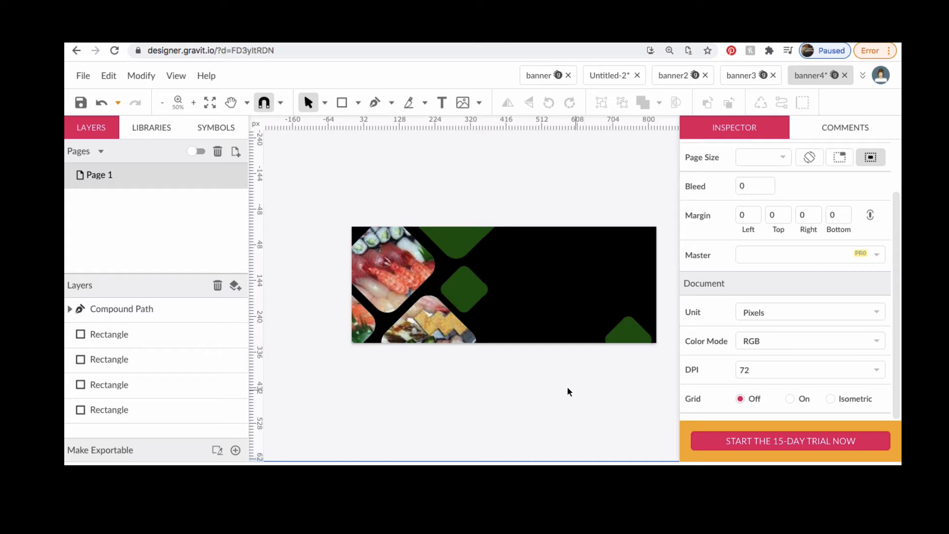
Step: Draw a closed curved shape with the Pen tool, about 829 × 313 px, sweeping from the page's upper-left corner to its lower edge and up to its right edge
left_click(374, 107)
scroll(409, 153, "up", 1)
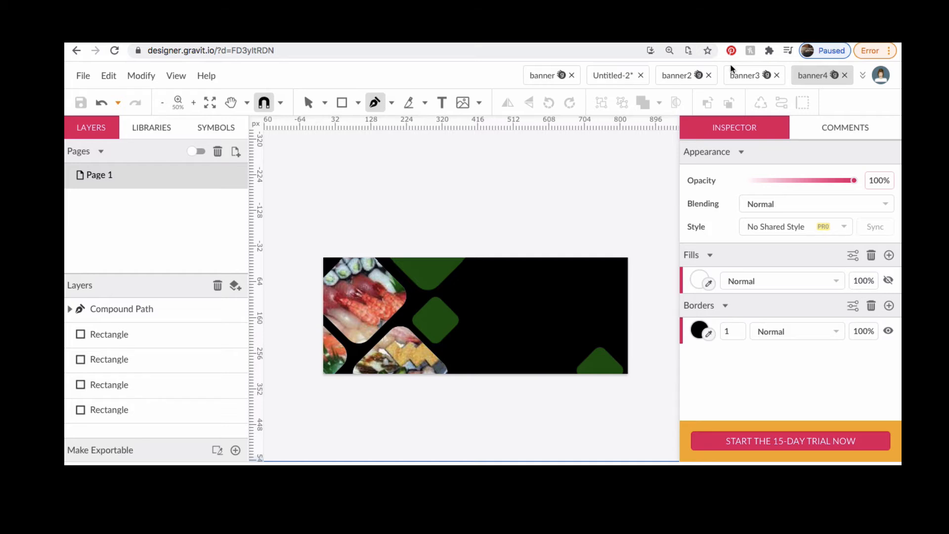
scroll(446, 159, "up", 1)
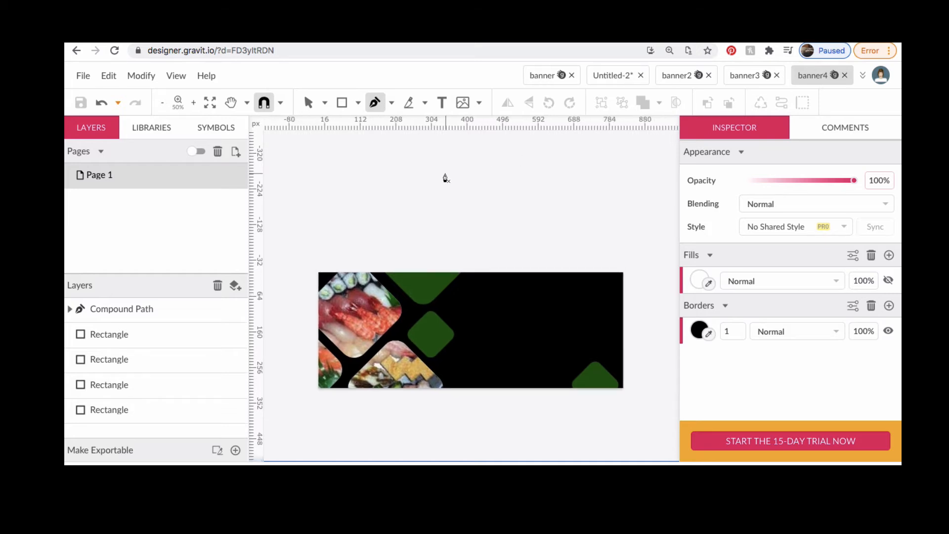
left_click(318, 274)
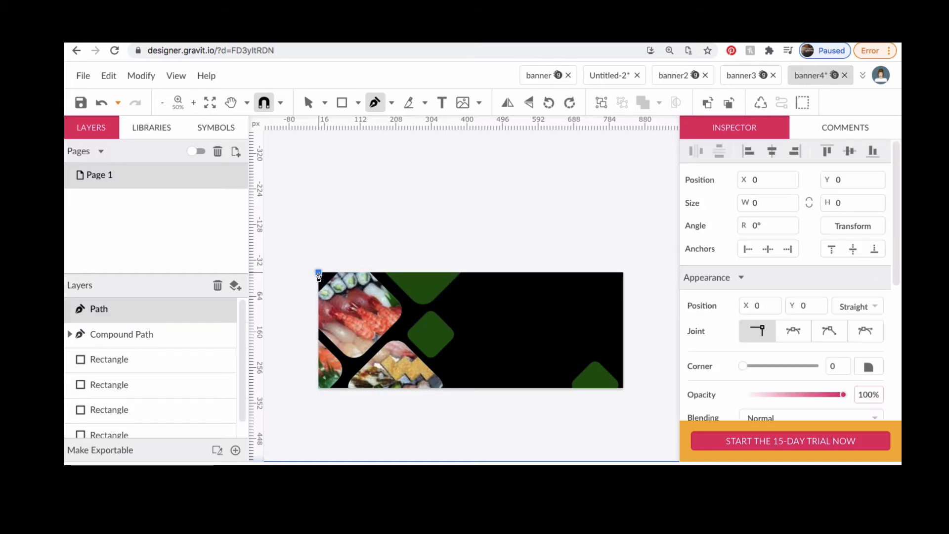
left_click(418, 300)
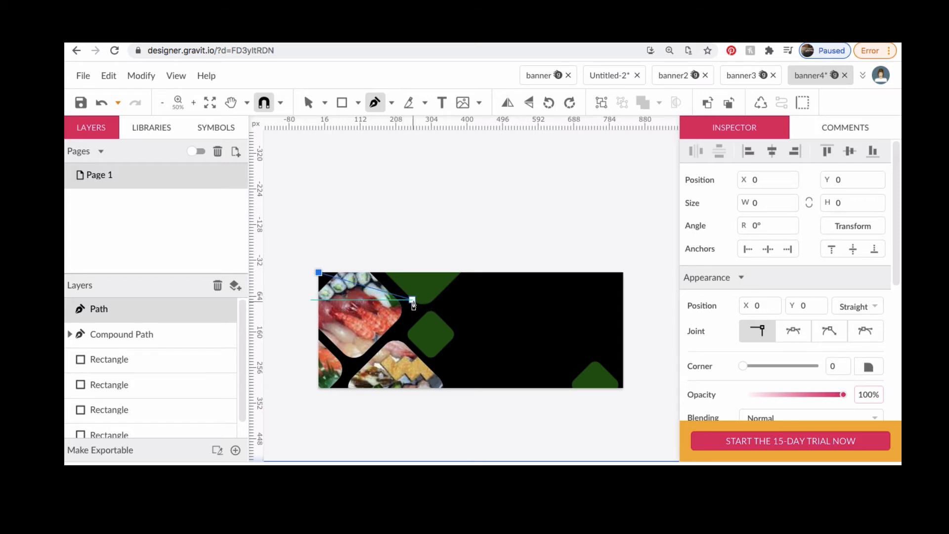
left_click_drag(426, 326, 455, 375)
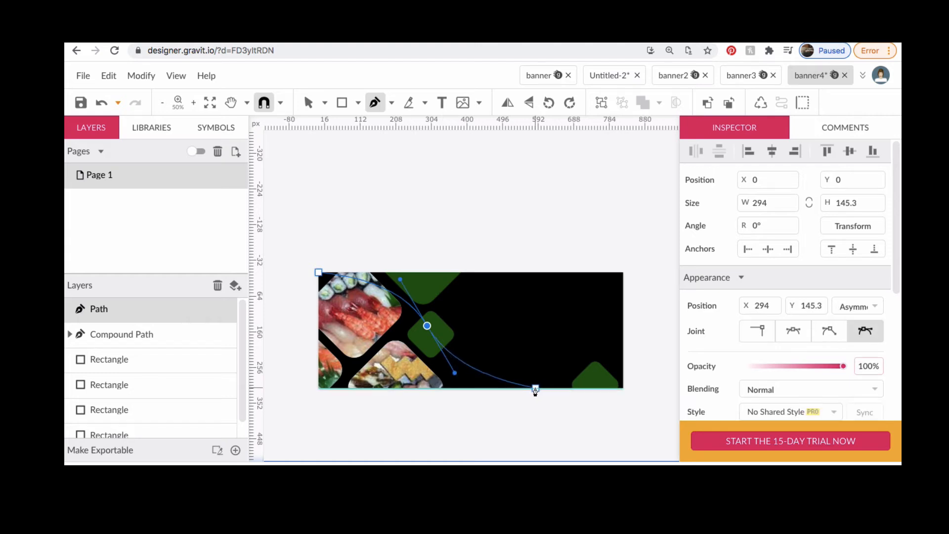
left_click_drag(535, 389, 561, 384)
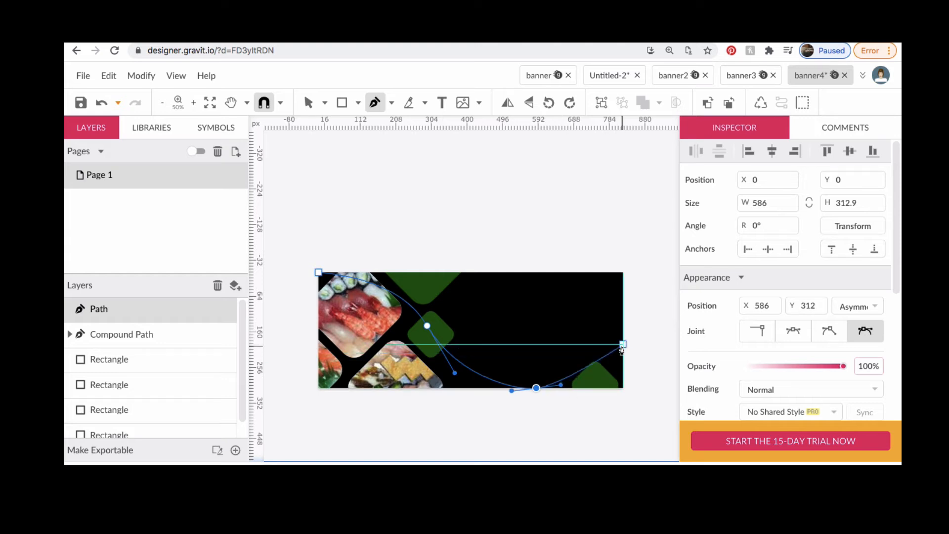
left_click_drag(622, 345, 629, 326)
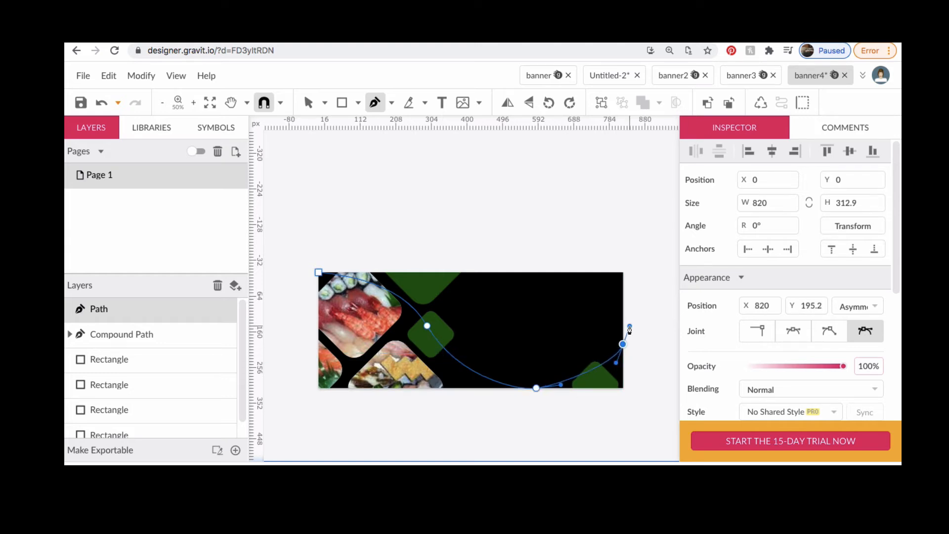
left_click(623, 389)
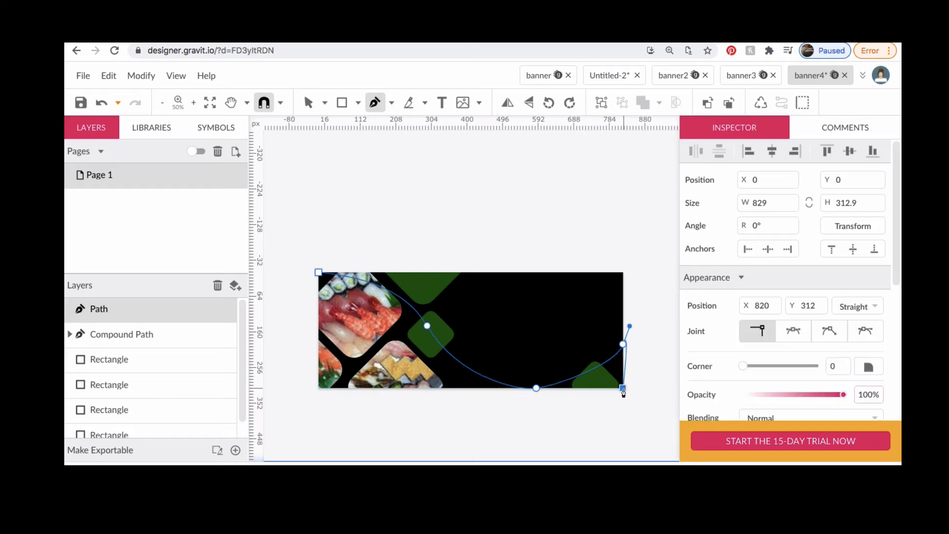
left_click(318, 389)
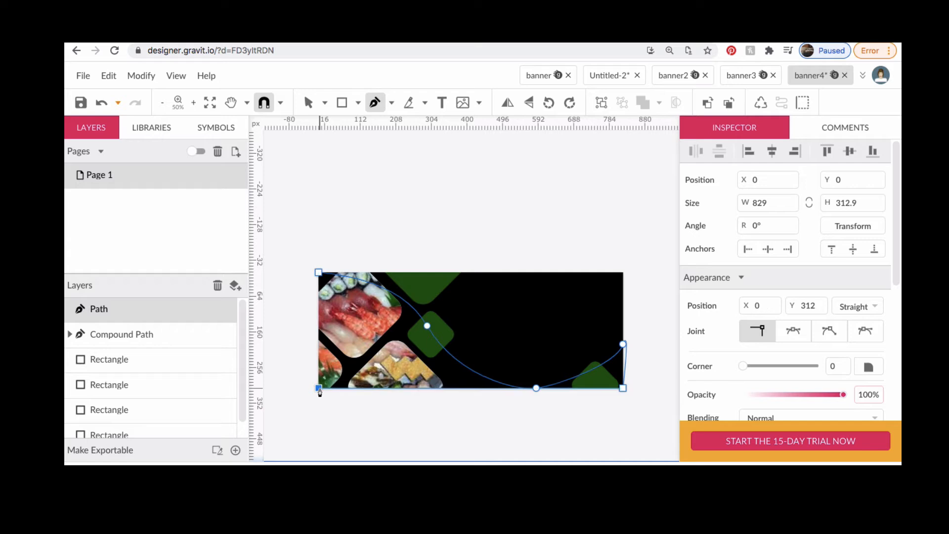
left_click(319, 273)
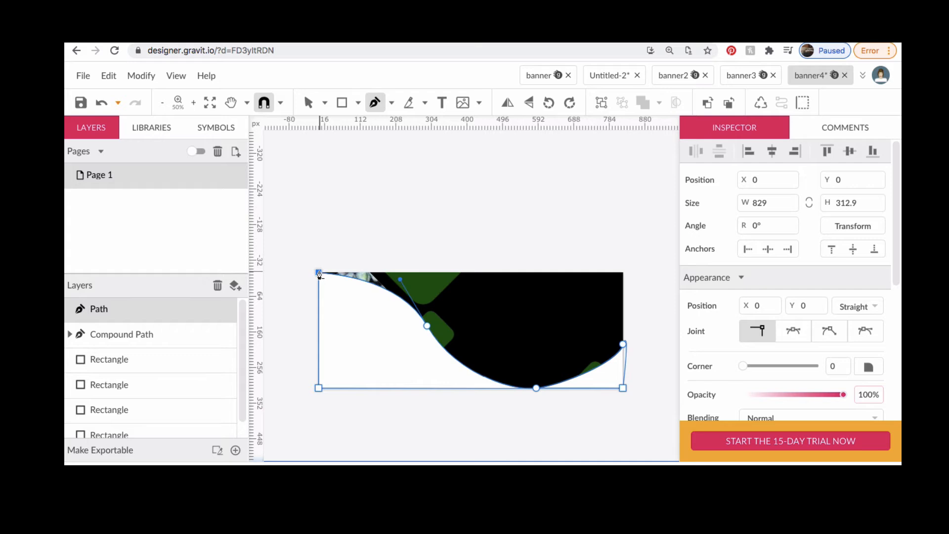
Step: Fill the curved shape with yellow #FFFF00
scroll(593, 341, "right", 1)
scroll(763, 351, "down", 1)
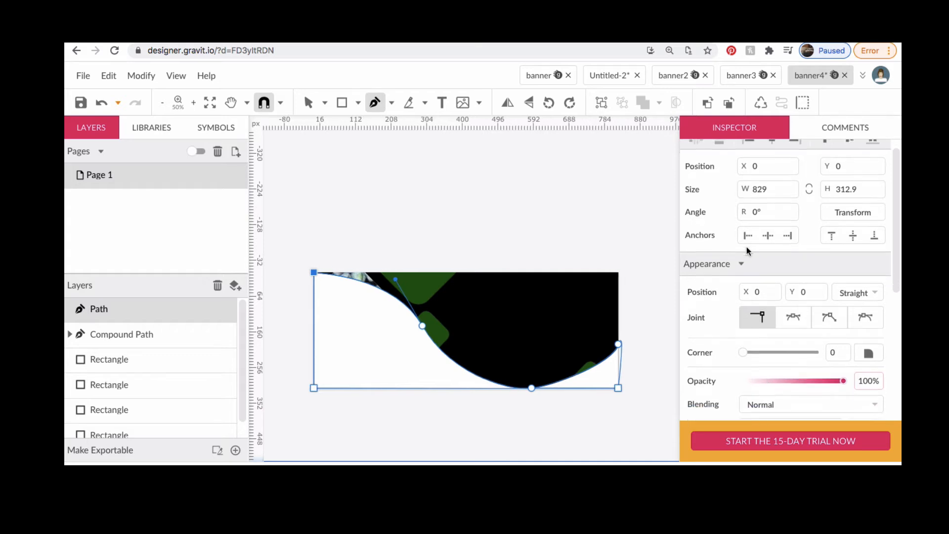
scroll(747, 250, "down", 5)
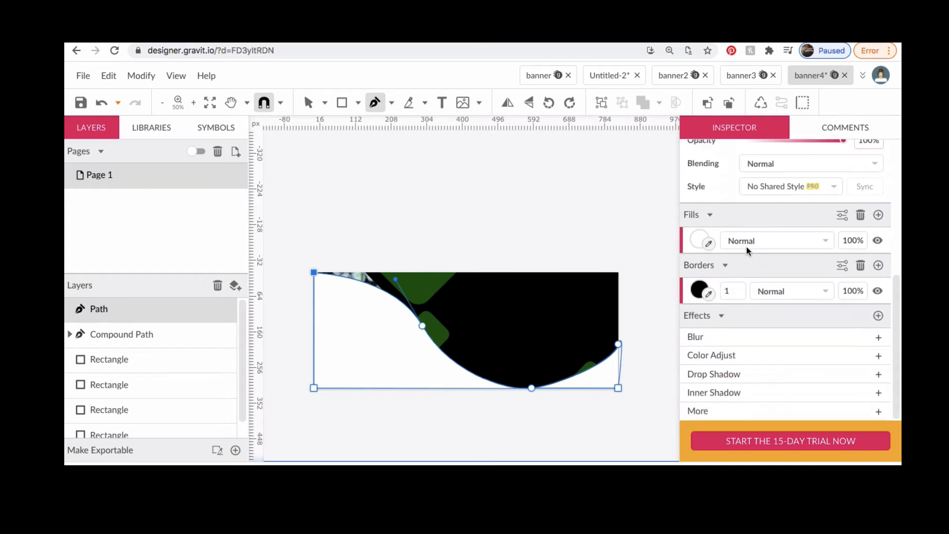
left_click(699, 239)
left_click(753, 303)
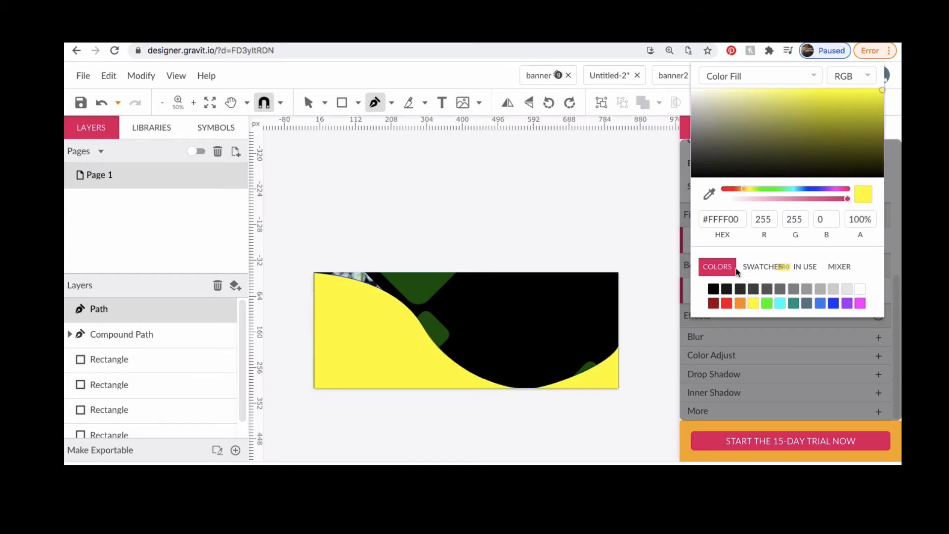
scroll(647, 188, "right", 2)
scroll(373, 166, "up", 2)
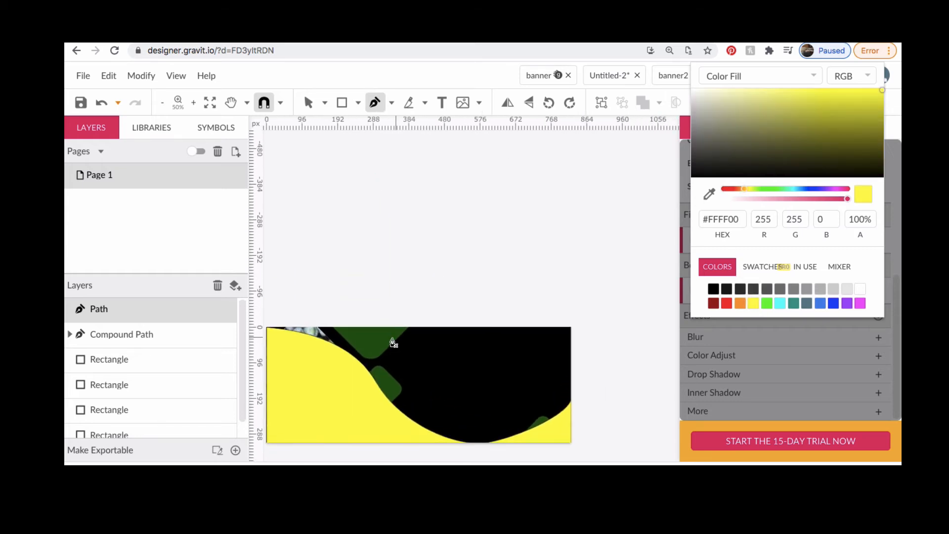
Step: Send the yellow curved shape to the back and bring it forward one level above the black background rectangle
left_click(308, 102)
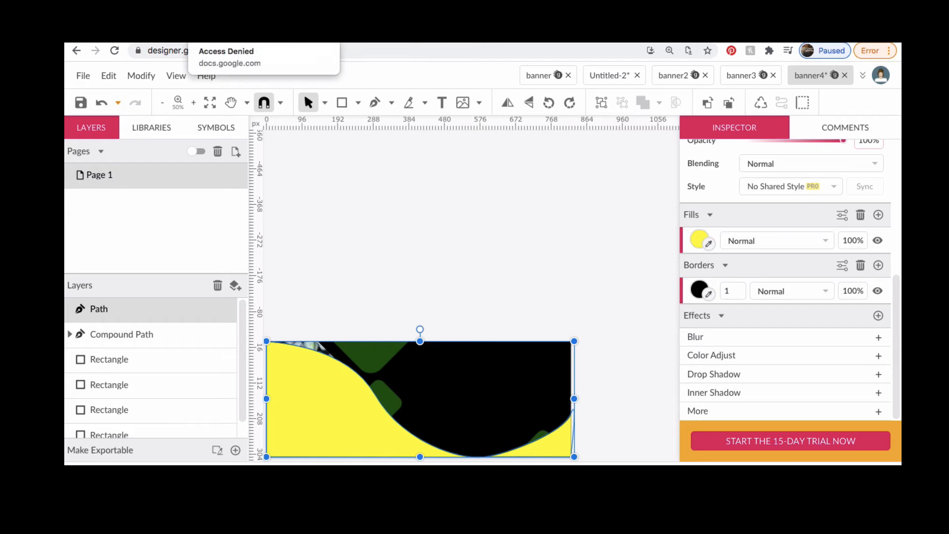
left_click(141, 75)
mouse_move(159, 100)
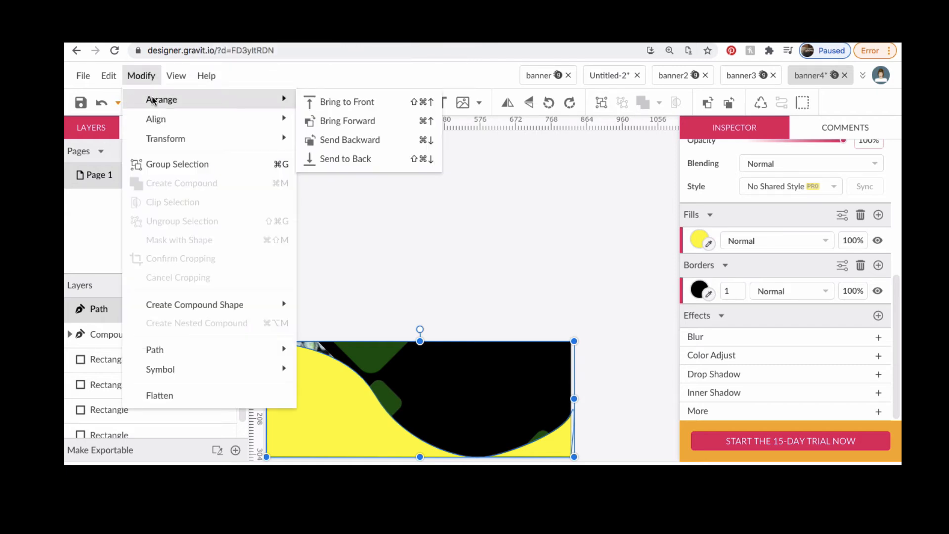
left_click(343, 162)
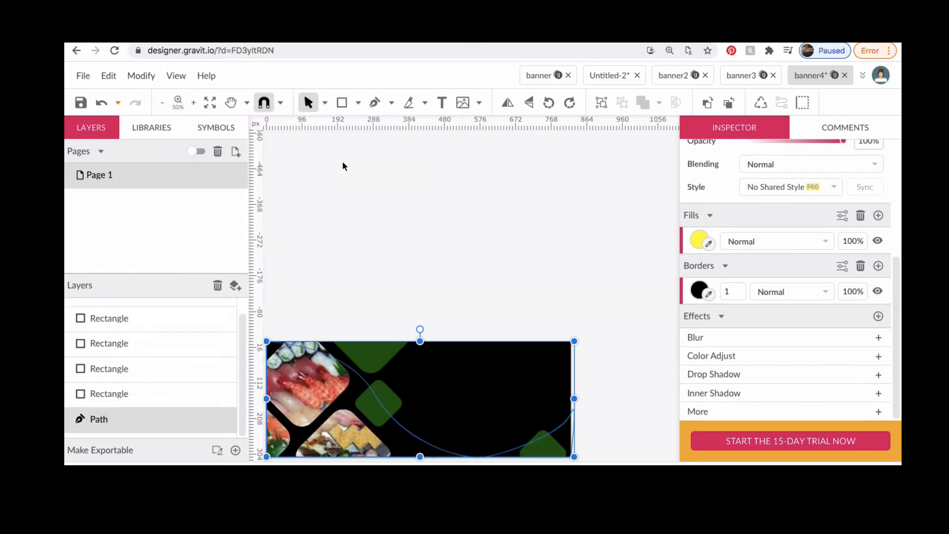
left_click(705, 104)
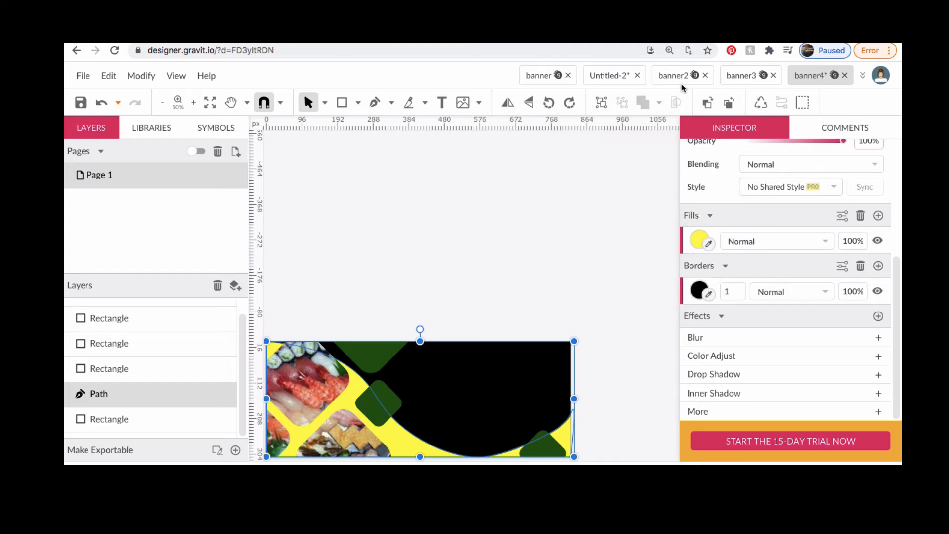
Step: Reshape the yellow curve with the Subselect tool, moving its anchor points so it bulges beyond the middle diamond and dips near the page's lower-right diamond
left_click(325, 104)
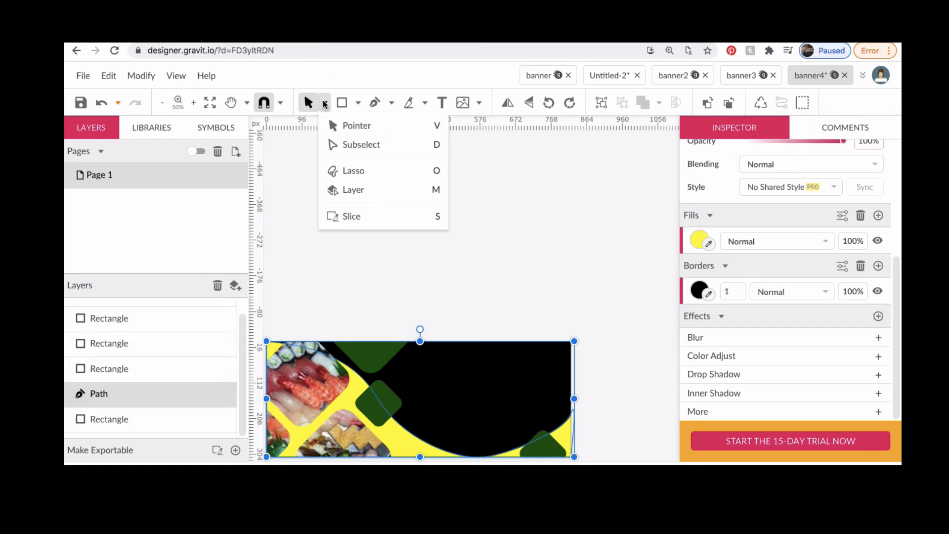
left_click(346, 147)
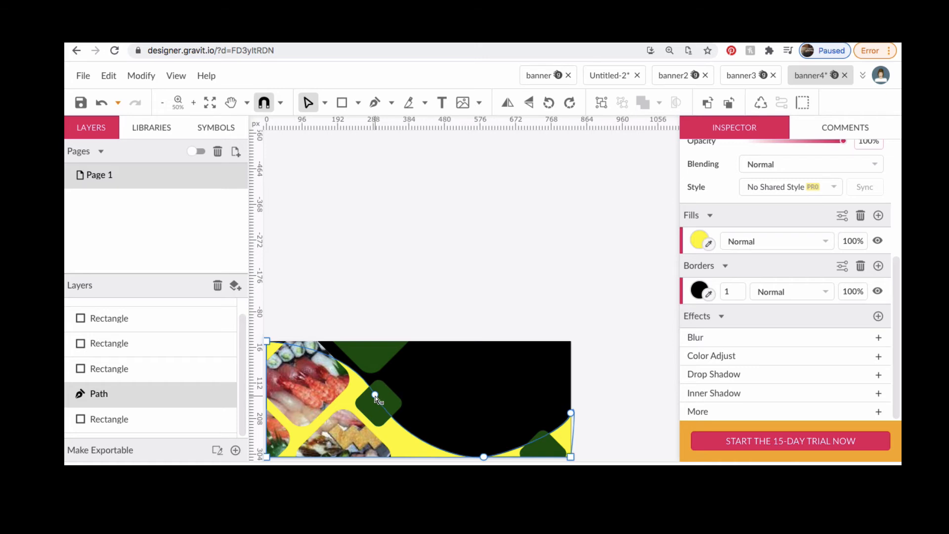
left_click_drag(375, 395, 400, 392)
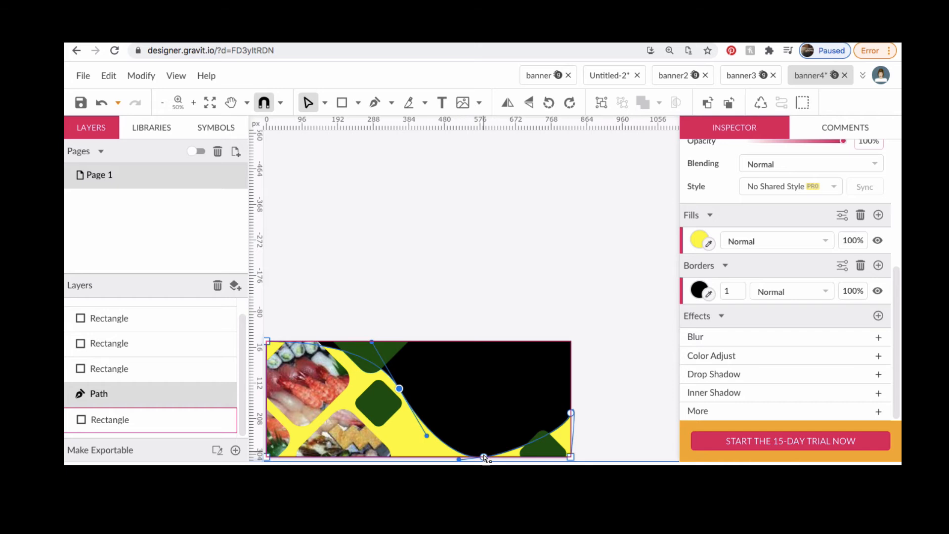
left_click_drag(485, 458, 491, 432)
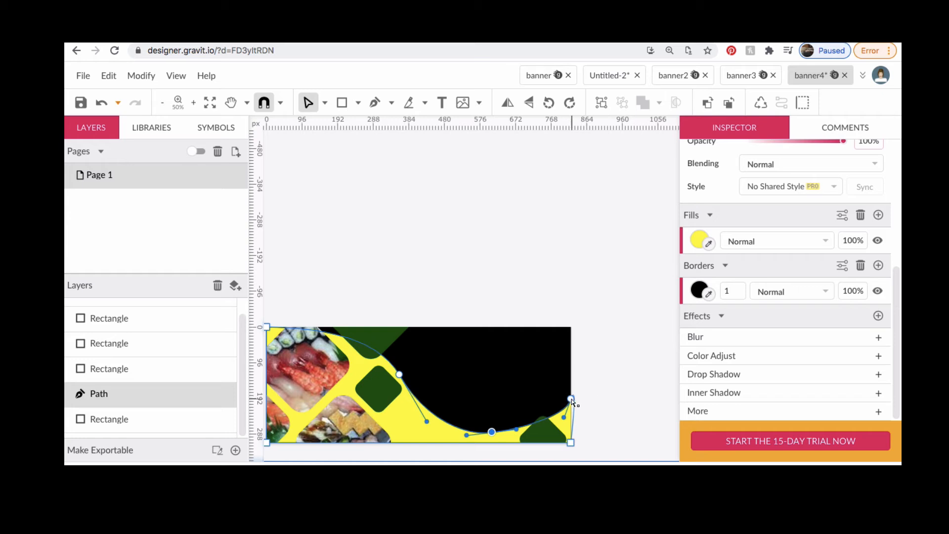
left_click_drag(570, 398, 547, 428)
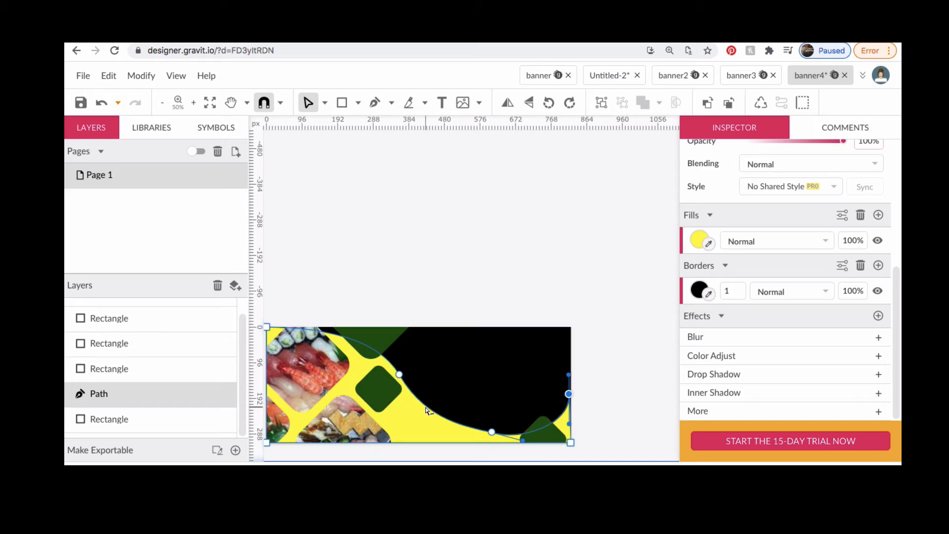
left_click_drag(428, 405, 428, 409)
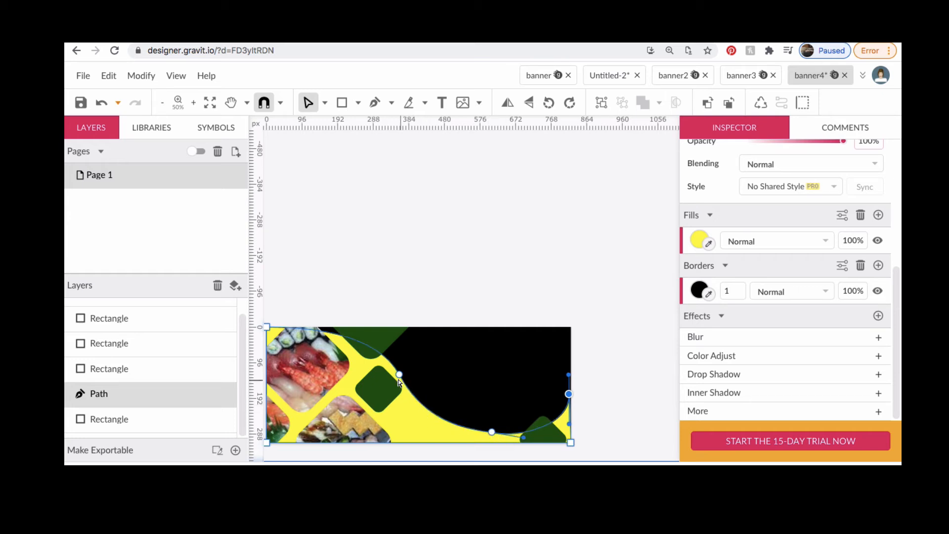
left_click_drag(399, 375, 420, 389)
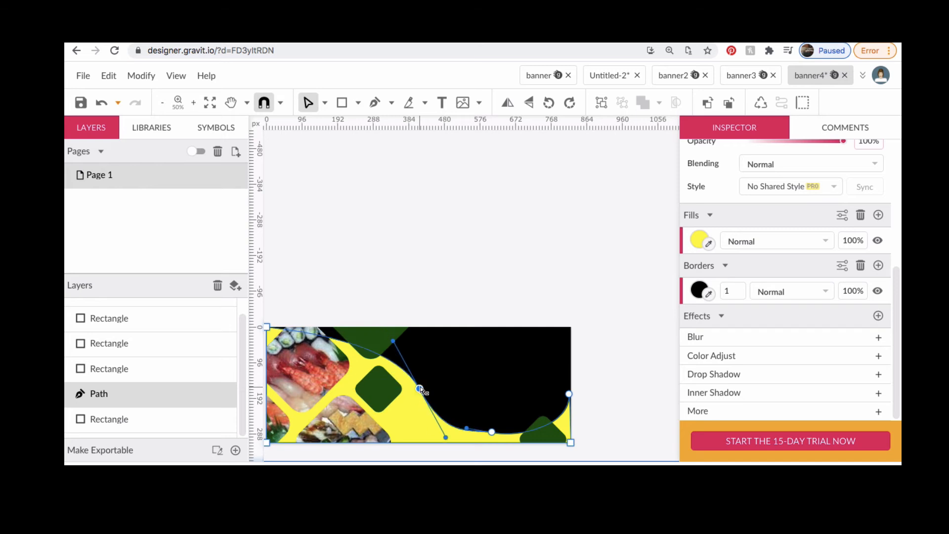
left_click_drag(492, 433, 518, 437)
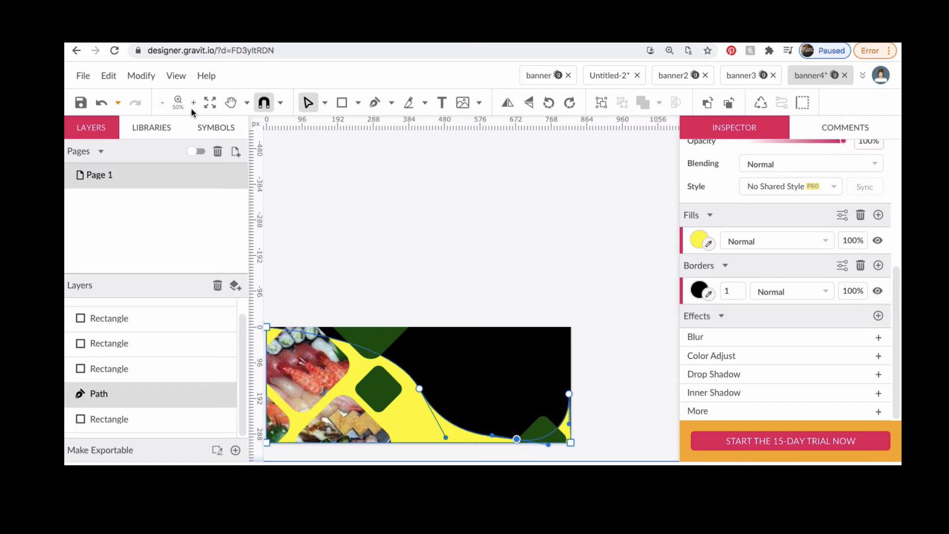
left_click(325, 104)
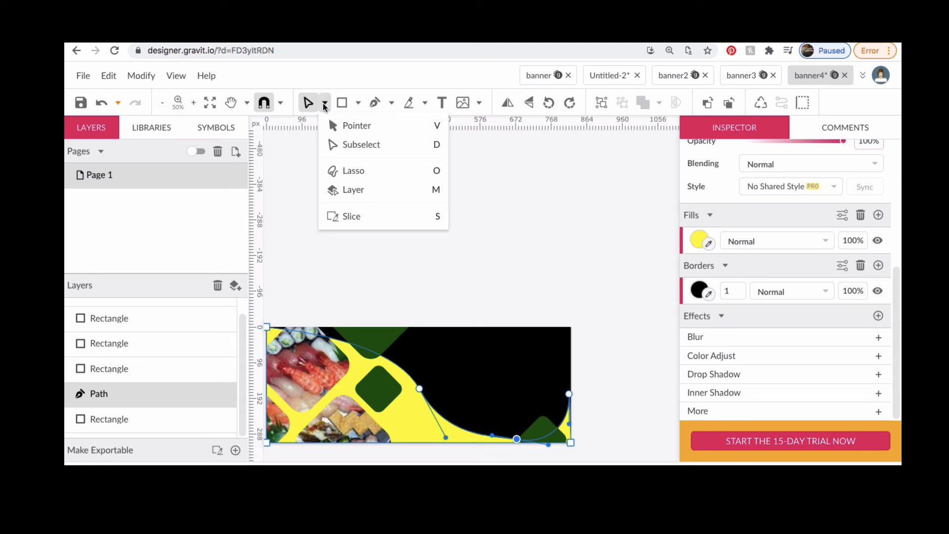
left_click(338, 126)
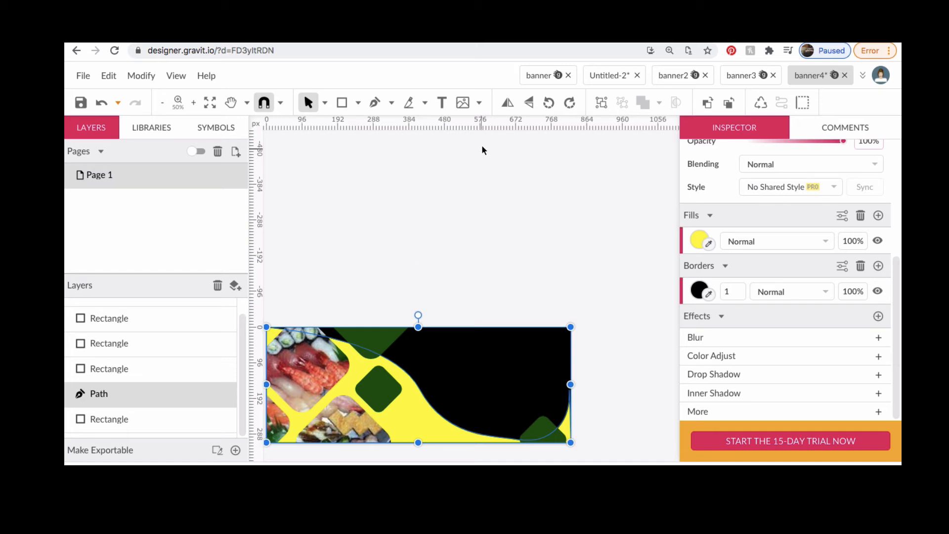
Step: Add a text object on the black area beside the yellow curve and replace its wording with "usinmore"
left_click(444, 102)
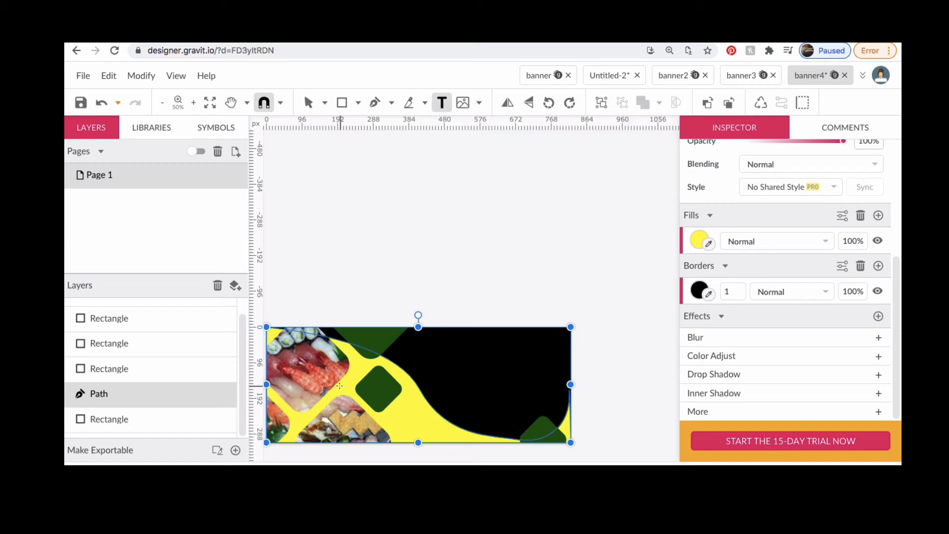
left_click(438, 355)
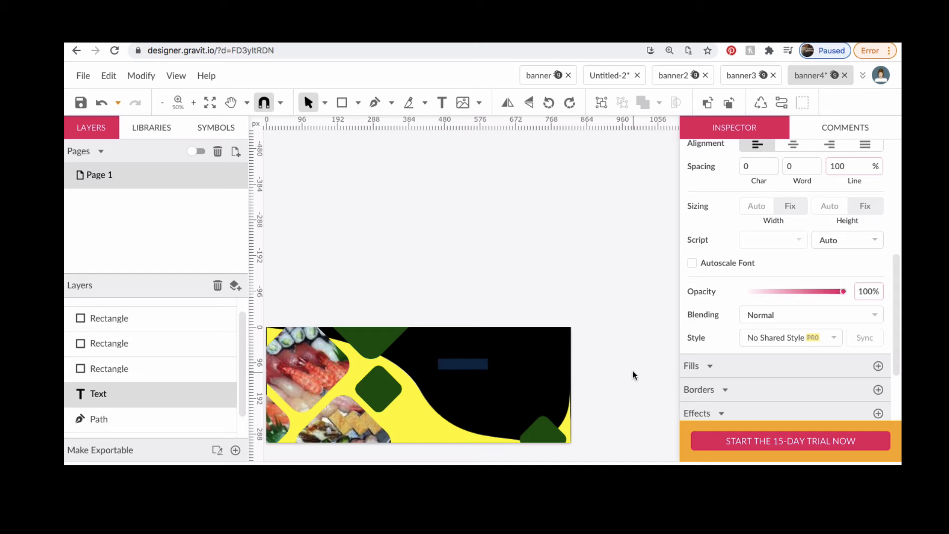
key("super+plus")
key("super+plus")
key("super+plus")
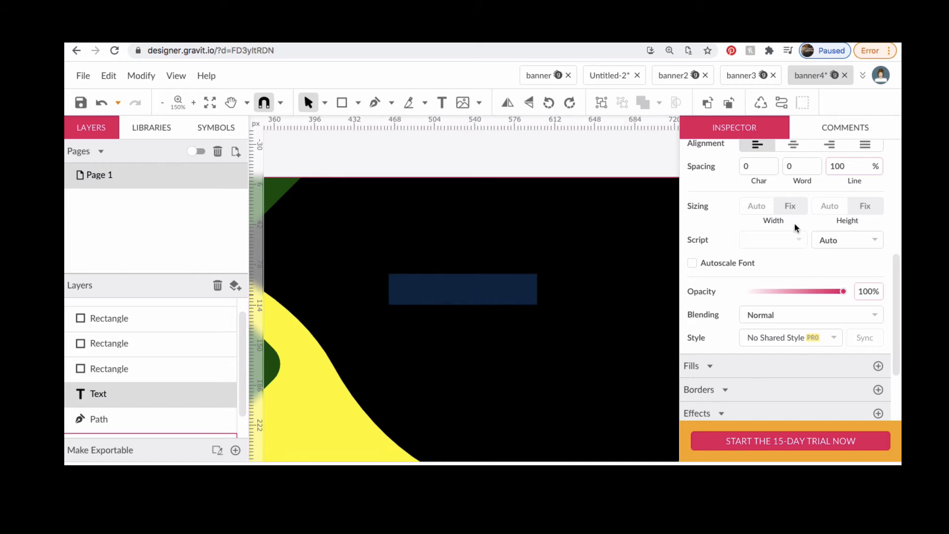
scroll(794, 223, "up", 5)
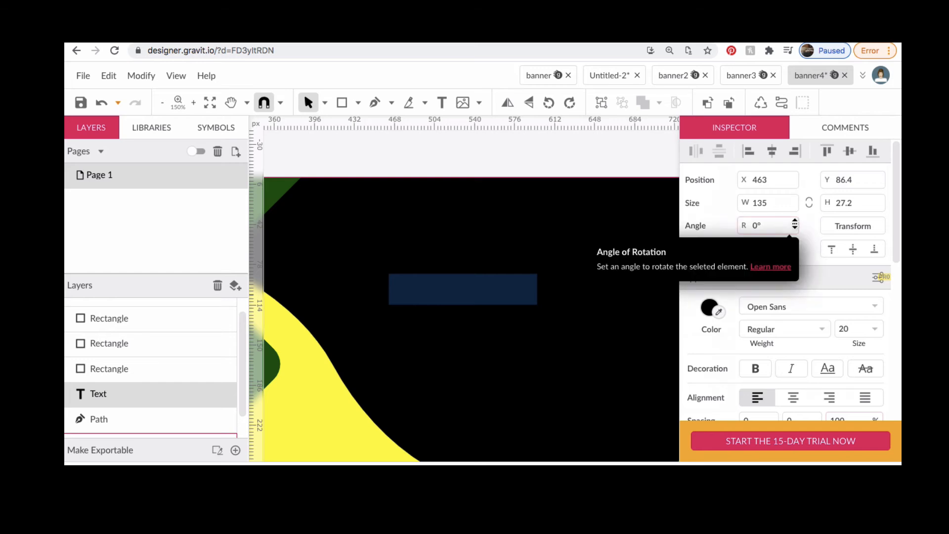
scroll(795, 226, "down", 1)
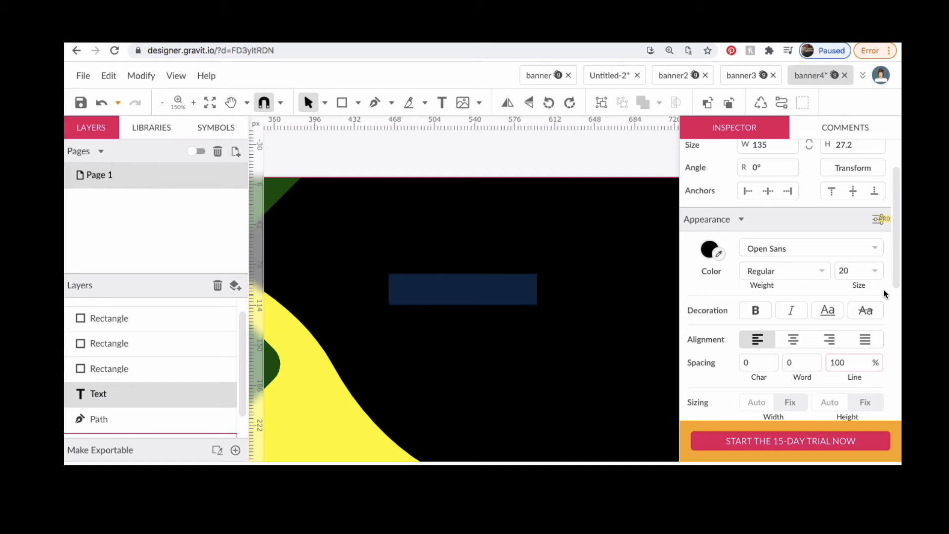
key("BackSpace")
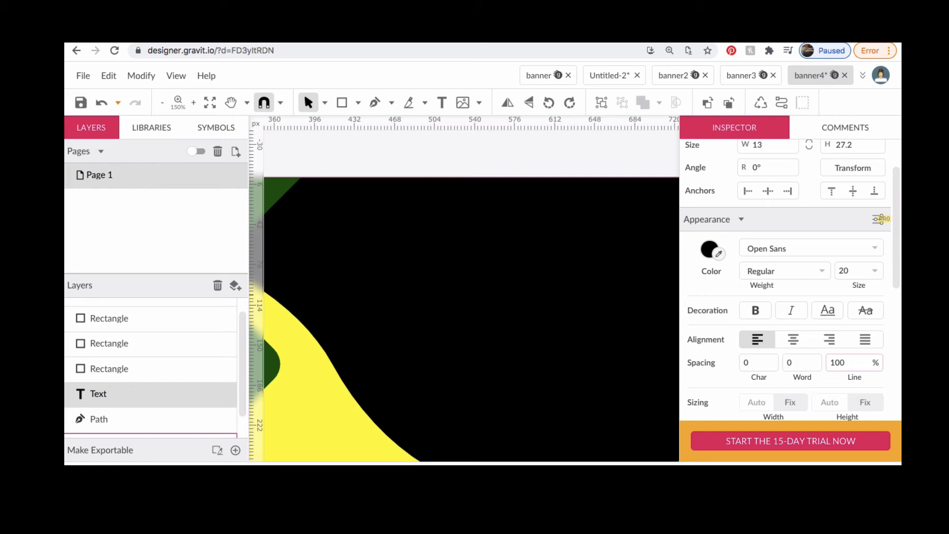
type("usinmore")
Step: Try to color the text object with the yellow sampled from the curved shape
left_click(718, 254)
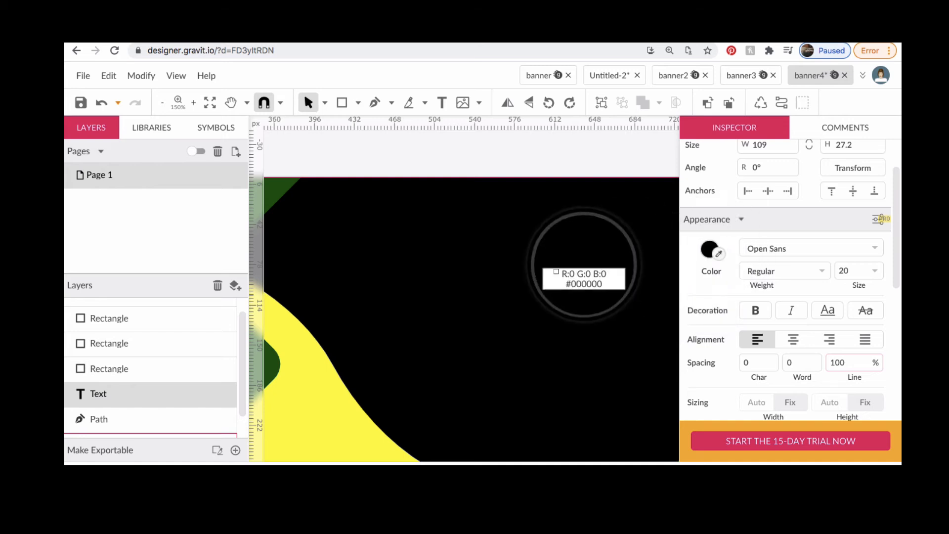
left_click(321, 420)
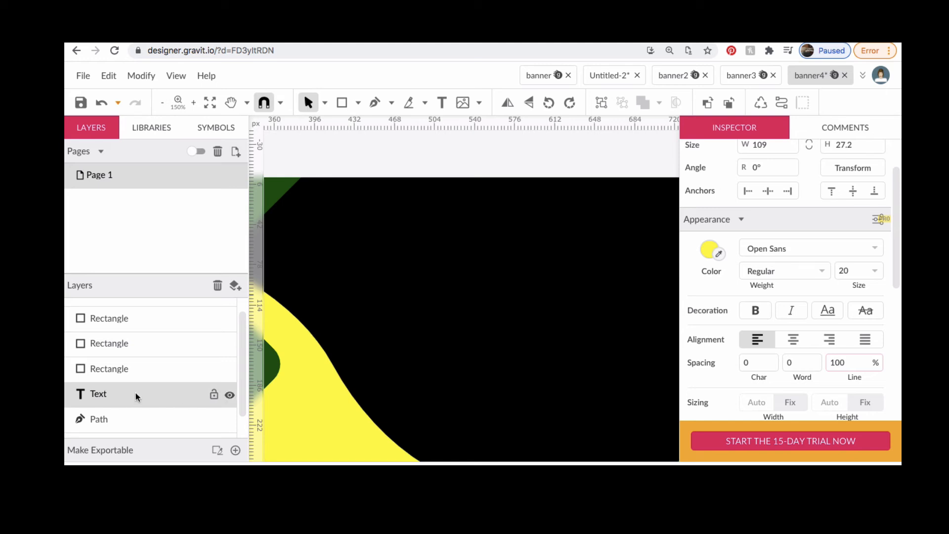
key("Escape")
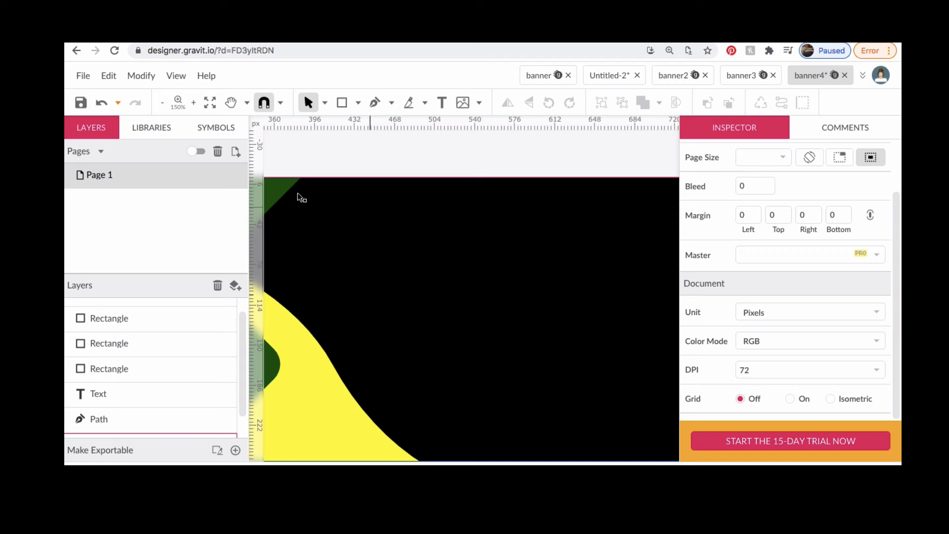
Step: Bring the text object to the front of all the other layers
left_click(139, 75)
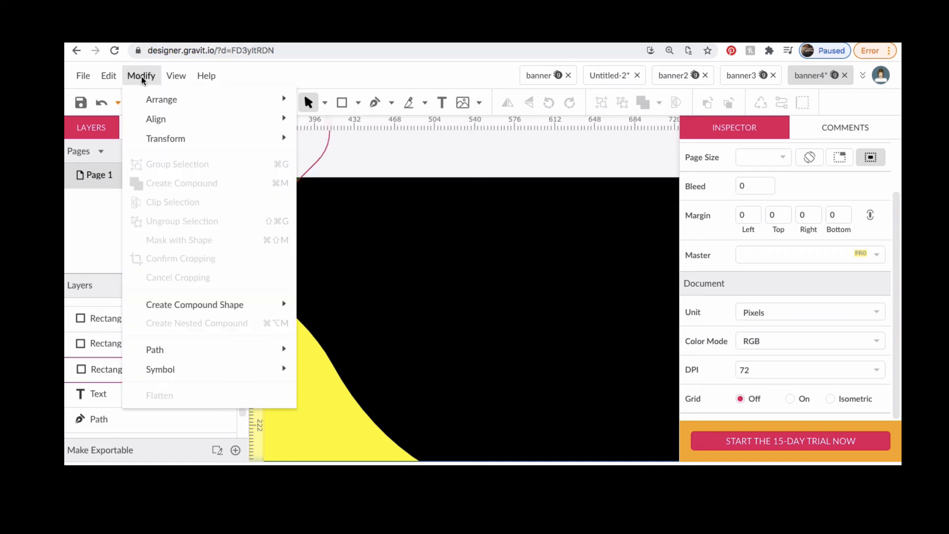
mouse_move(190, 99)
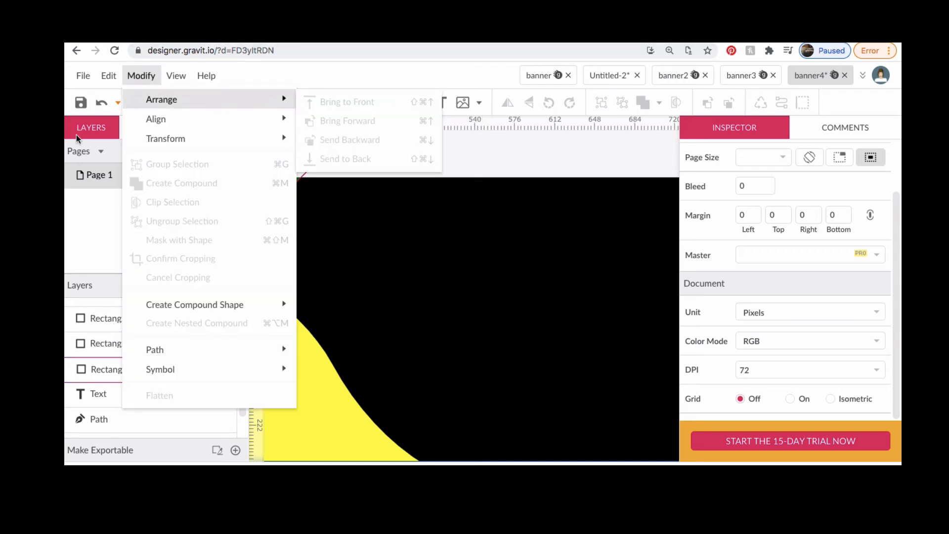
left_click(99, 391)
left_click(99, 394)
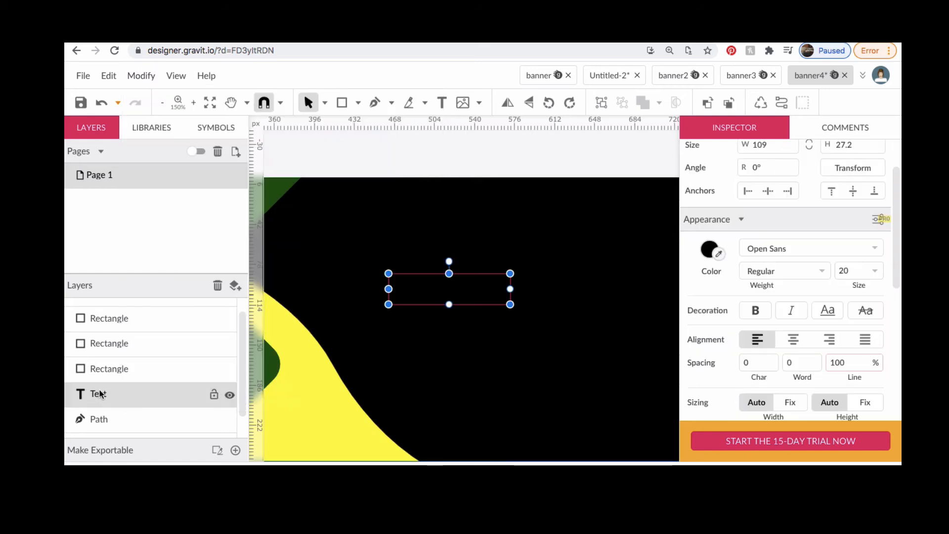
left_click(140, 77)
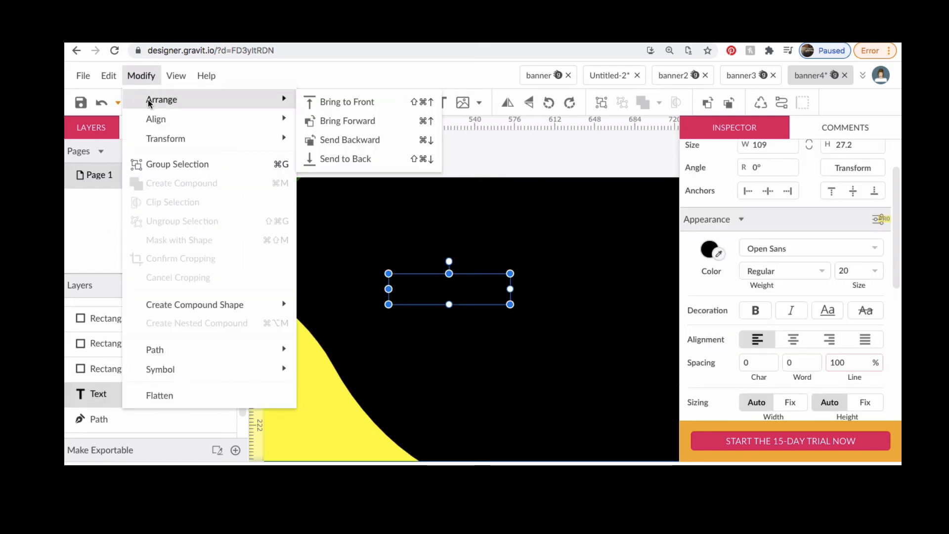
mouse_move(283, 101)
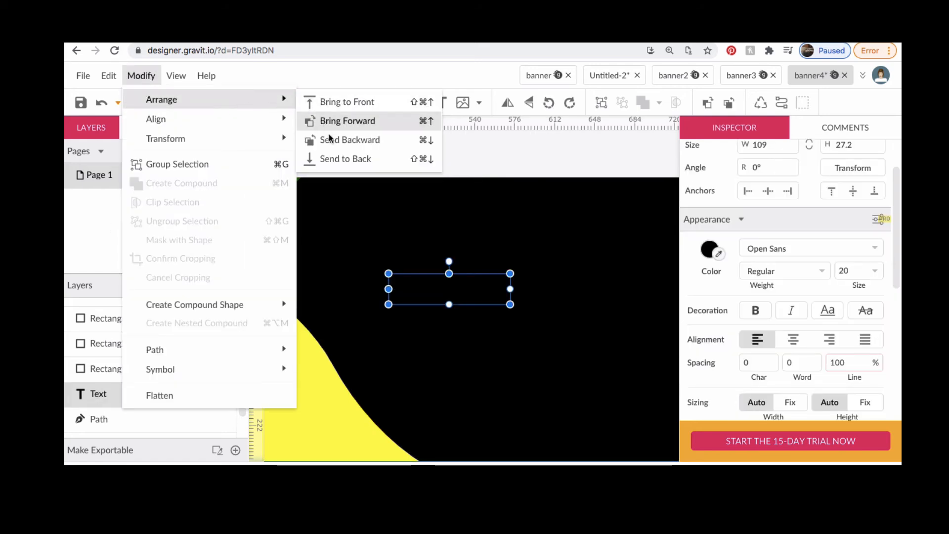
left_click(342, 103)
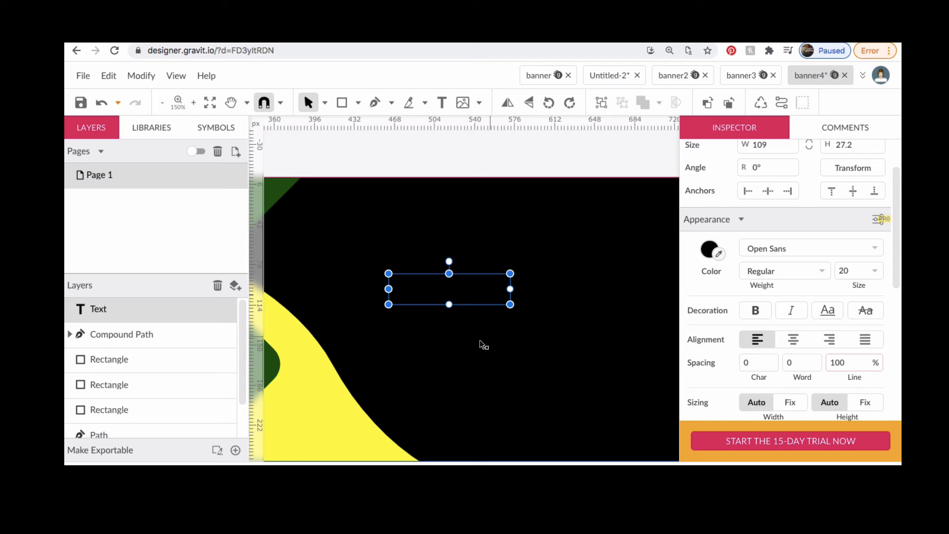
Step: Color the "Sushi Wave" text with yellow sampled from the curved shape and set its font to Oranienbaum
left_click(719, 253)
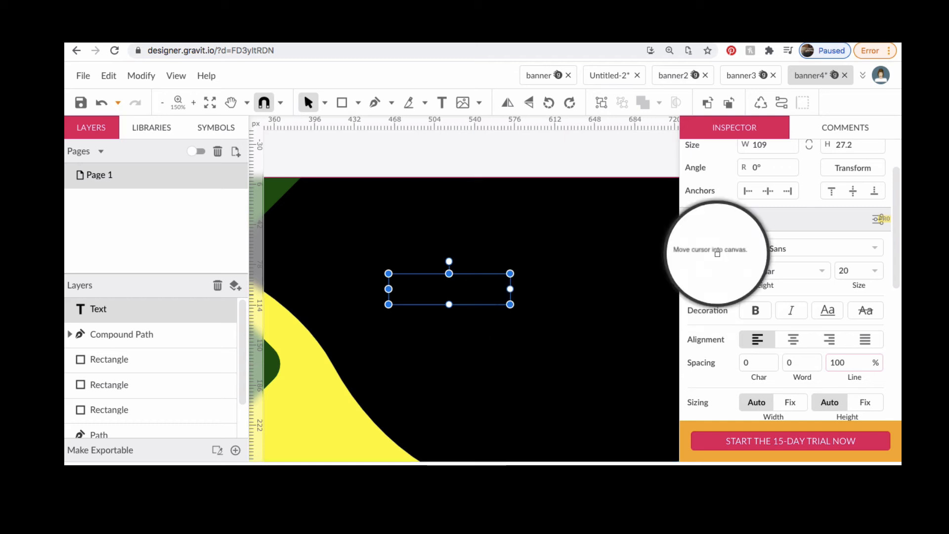
left_click(302, 414)
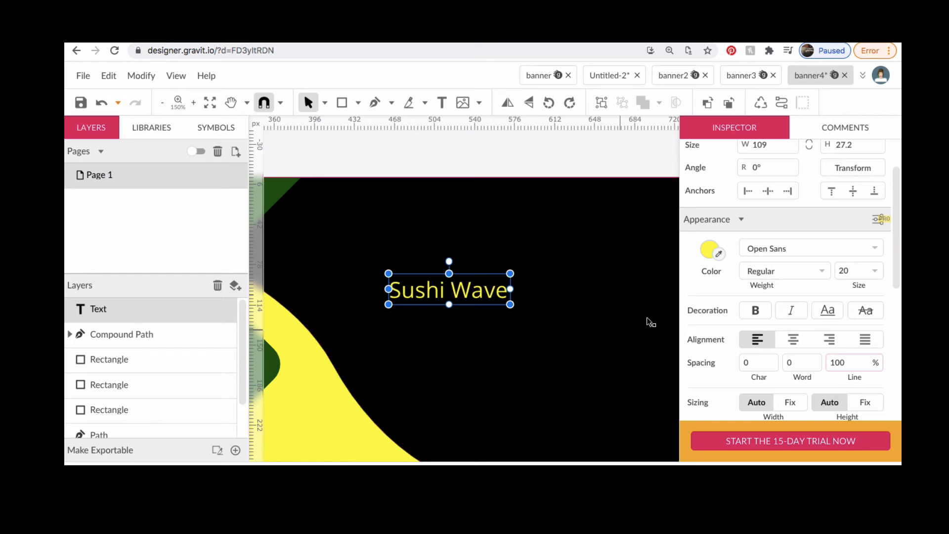
left_click(868, 247)
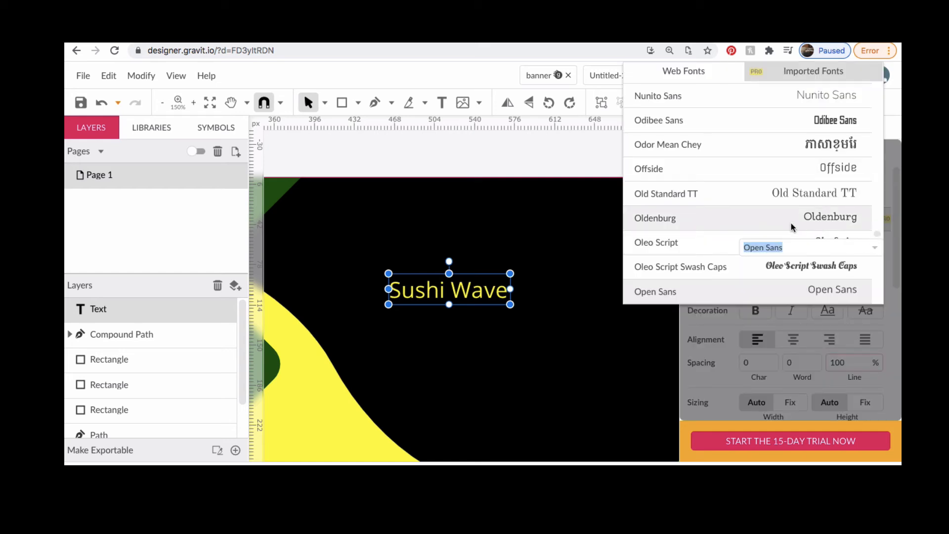
scroll(790, 224, "down", 3)
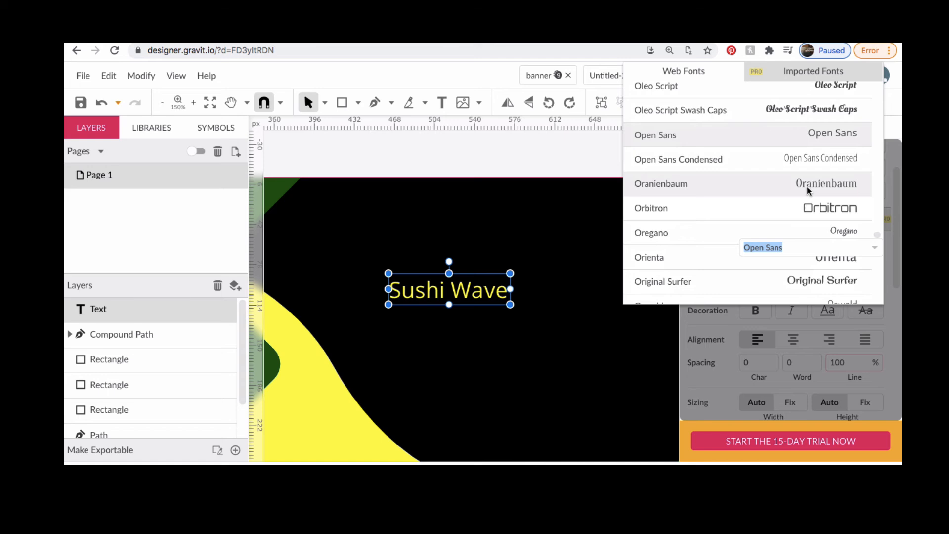
left_click(807, 189)
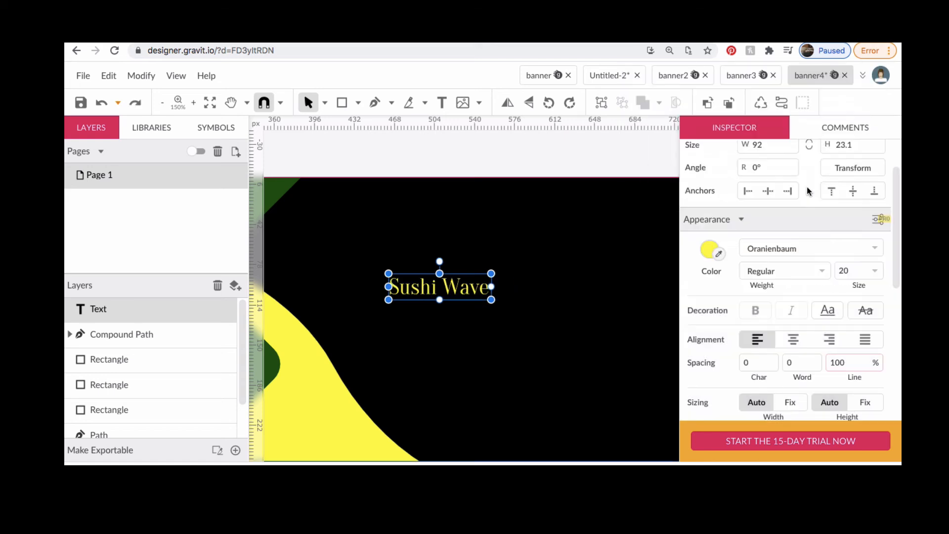
Step: Set the "Sushi Wave" text size to 72 px and recolor it with a salmon tone sampled from the upper sushi photo
left_click(875, 270)
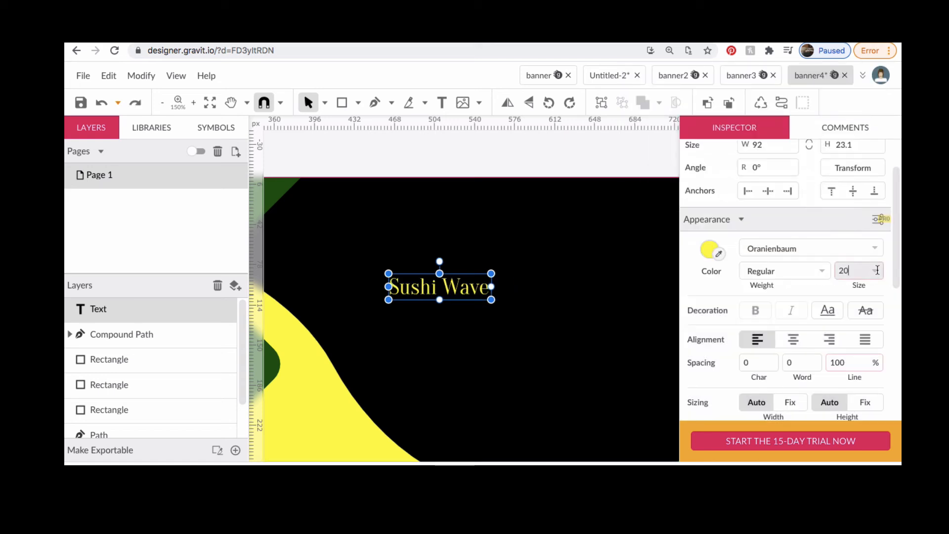
scroll(858, 357, "down", 5)
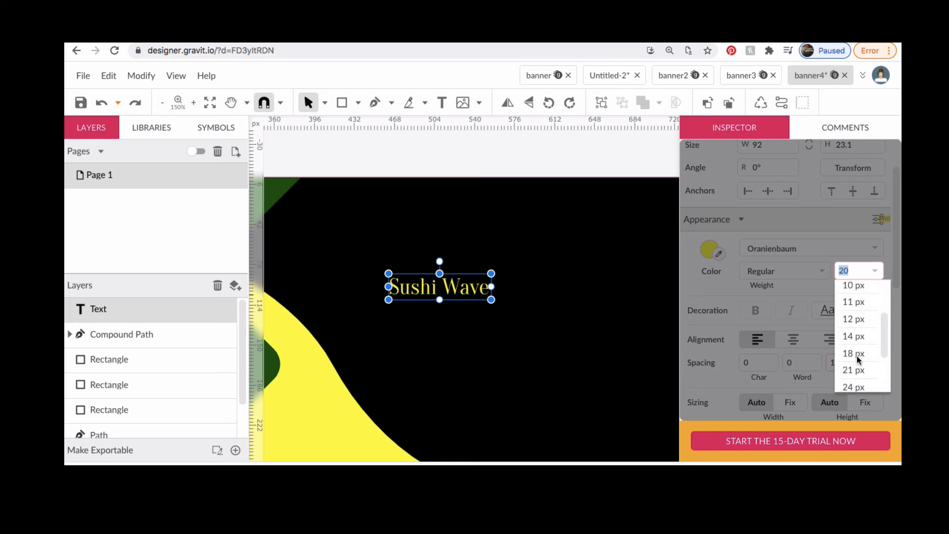
left_click(854, 383)
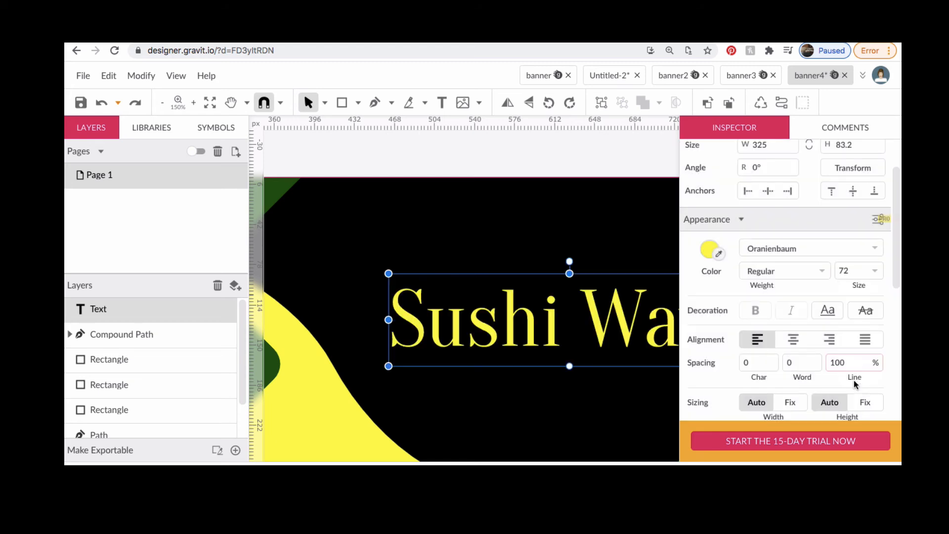
key("super+minus")
key("super+minus")
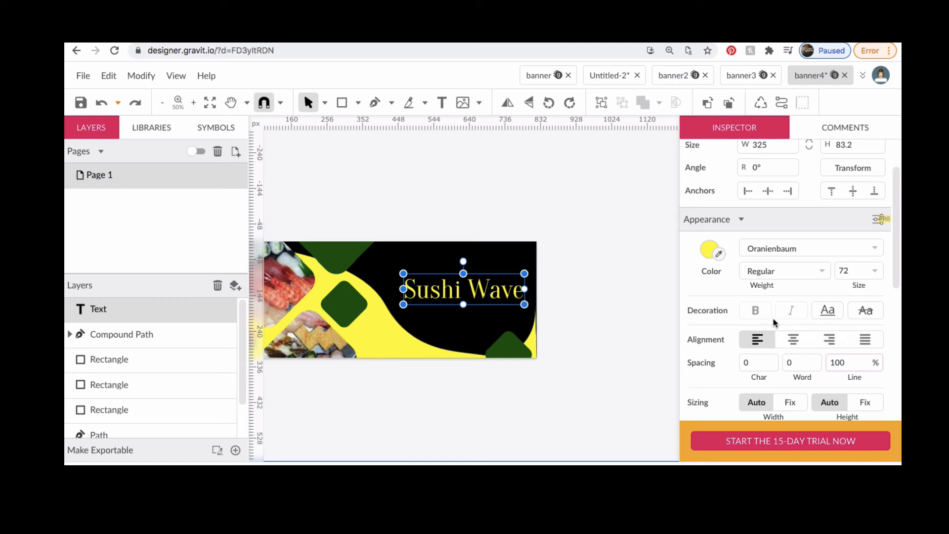
left_click(720, 255)
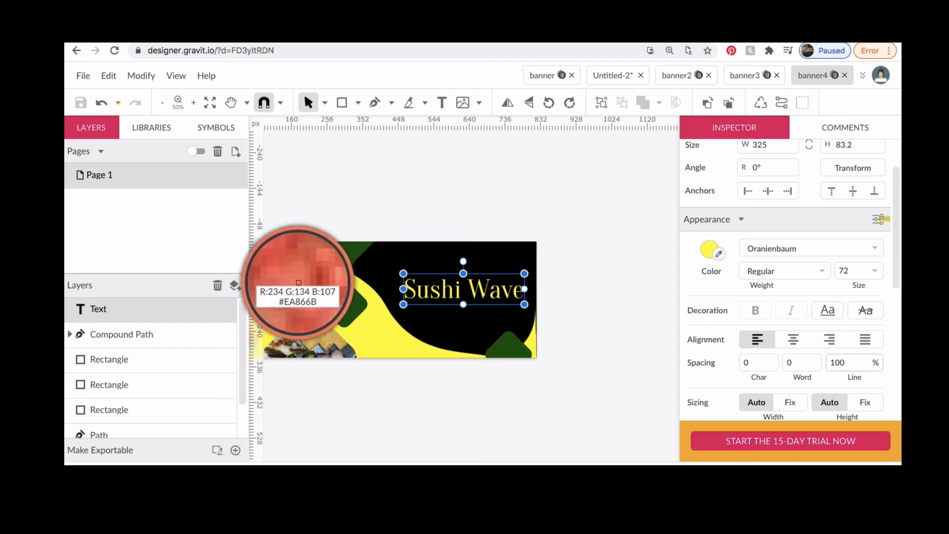
left_click(299, 283)
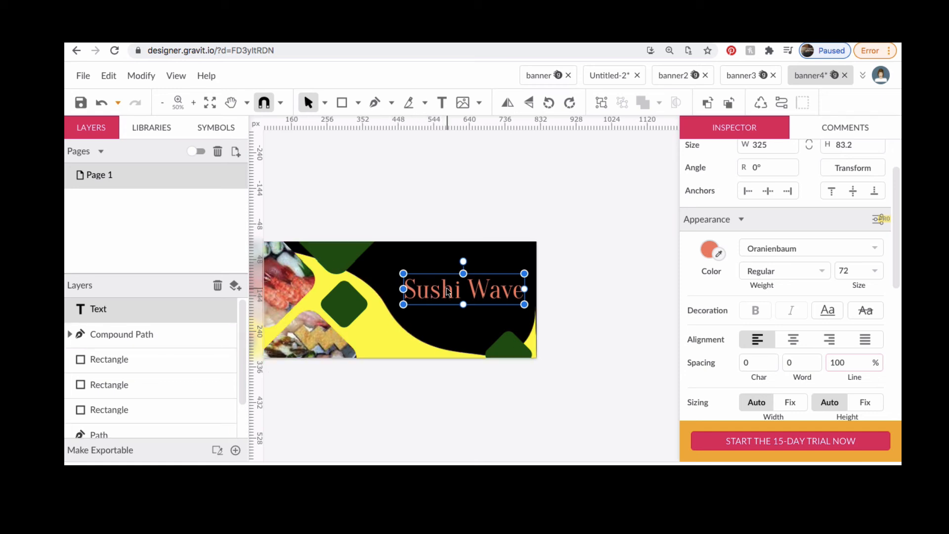
Step: Attach the "Sushi Wave" text to the yellow curve's path and slide its start point to the upper part of the curve
left_click(401, 328)
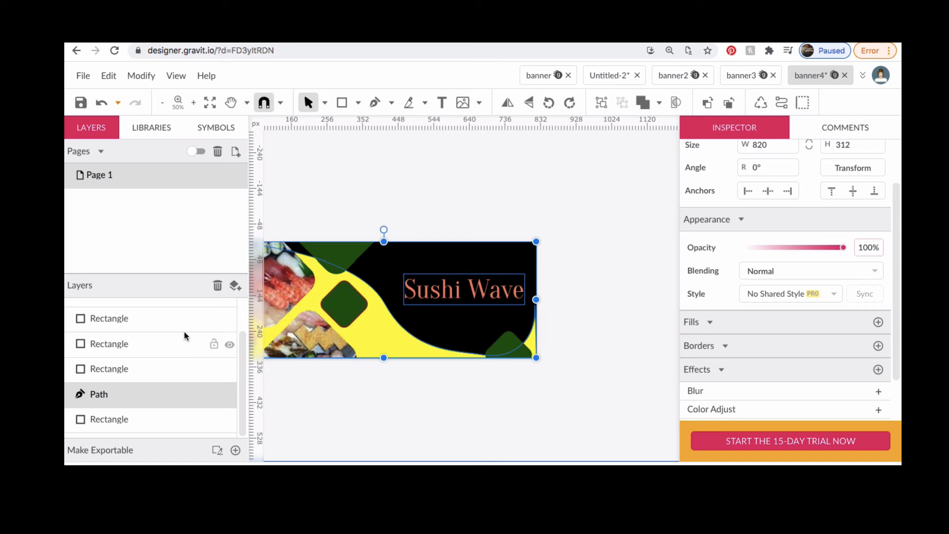
scroll(184, 331, "up", 2)
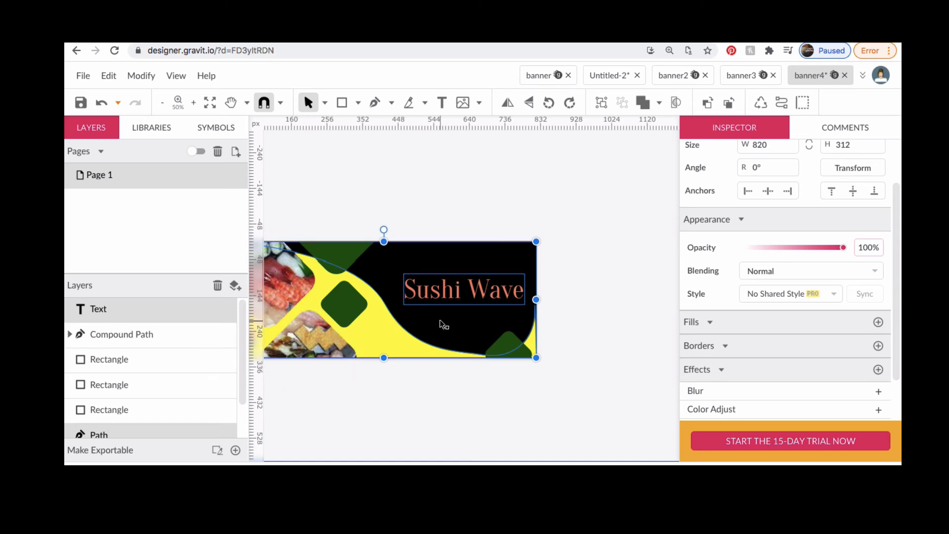
right_click(178, 310)
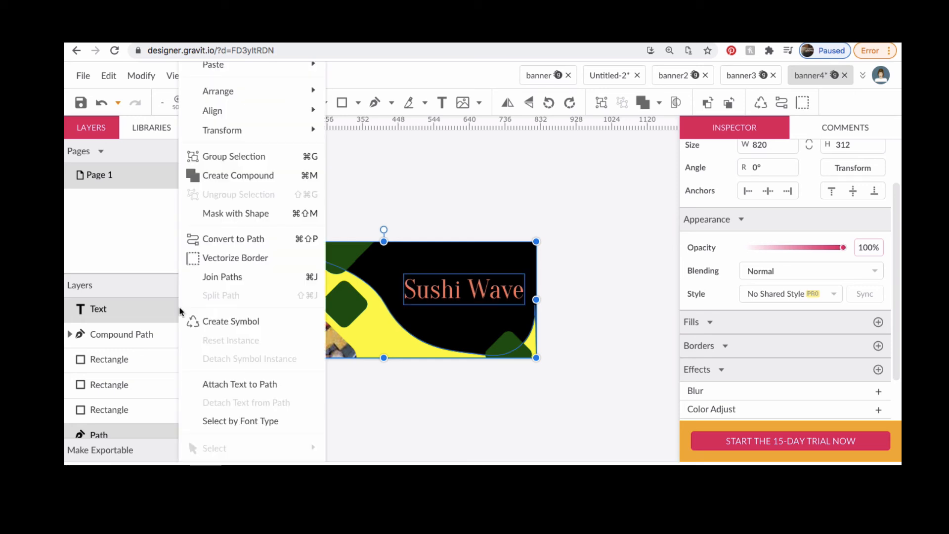
left_click(228, 385)
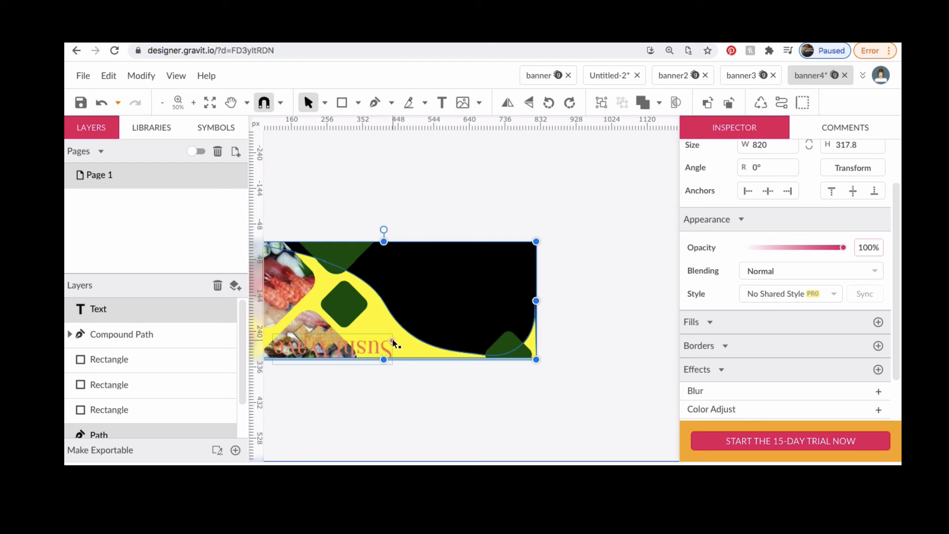
left_click_drag(392, 341, 344, 249)
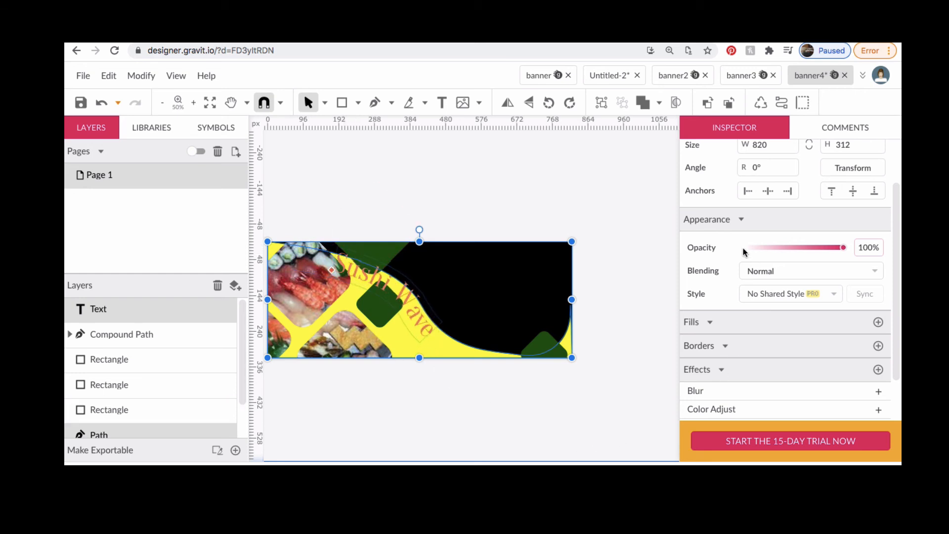
Step: Place the path text on the outside of the curve and move its start point back near the topmost green diamond
scroll(744, 252, "up", 2)
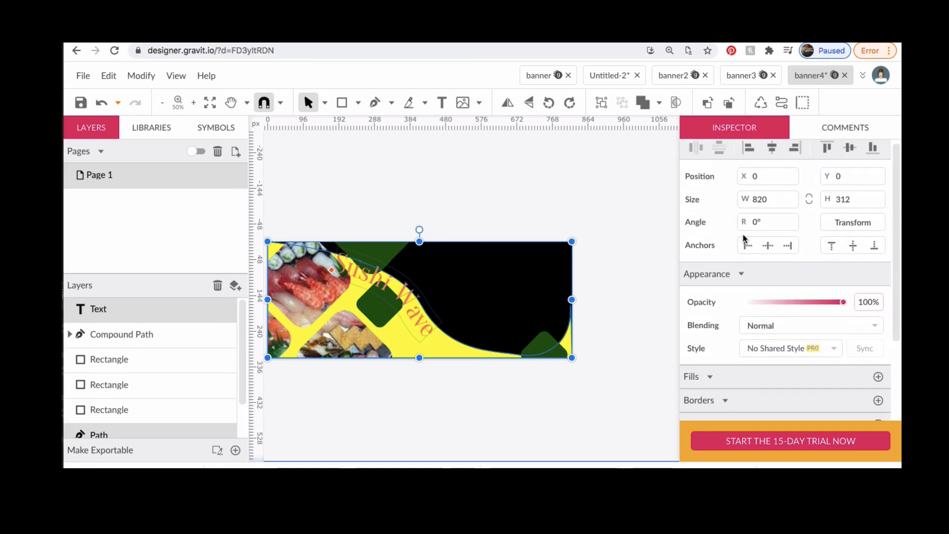
key("Escape")
left_click(163, 311)
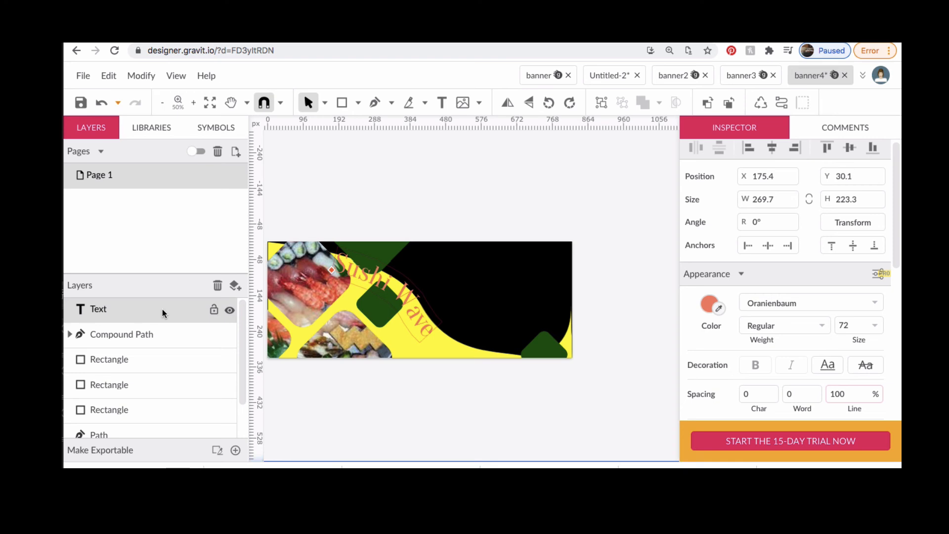
scroll(799, 357, "down", 3)
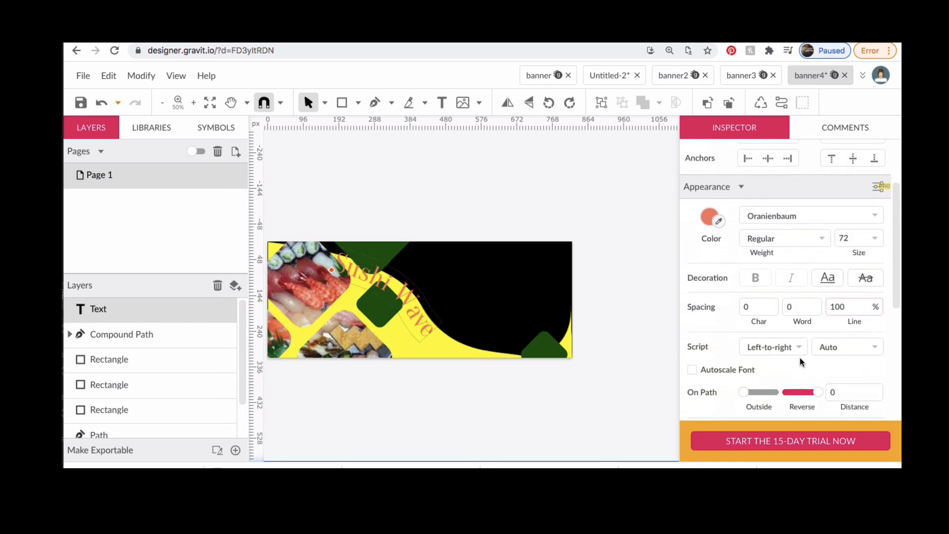
scroll(801, 362, "down", 2)
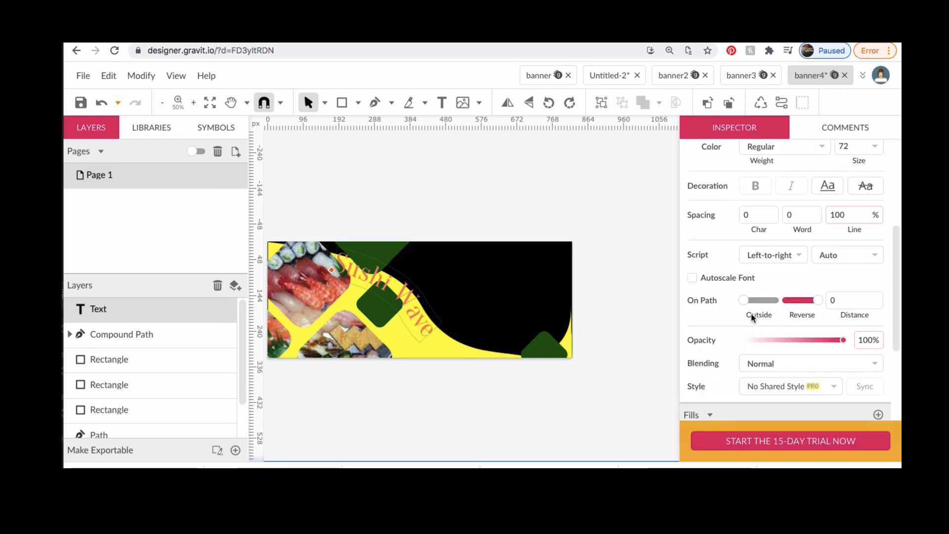
left_click(775, 300)
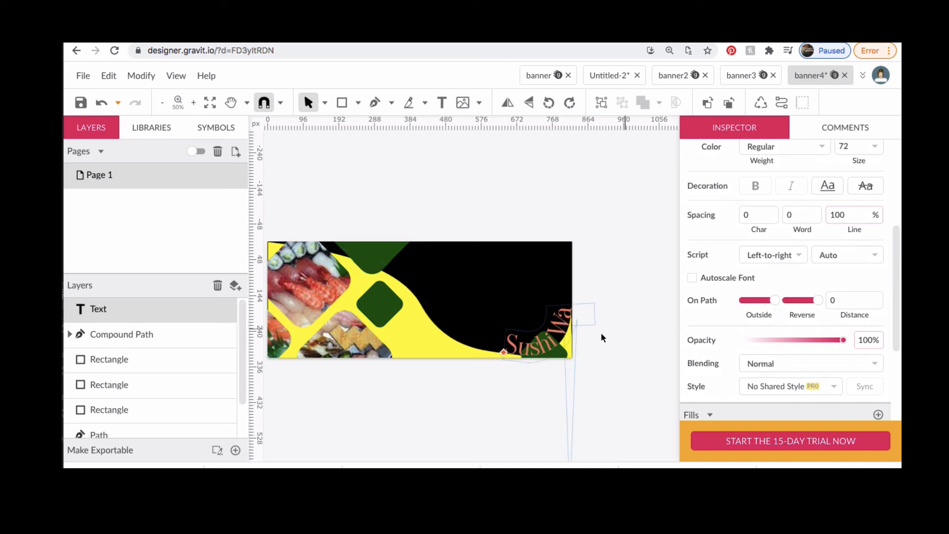
mouse_move(502, 353)
left_mouse_down()
mouse_move(476, 348)
mouse_move(518, 364)
mouse_move(504, 354)
left_mouse_up()
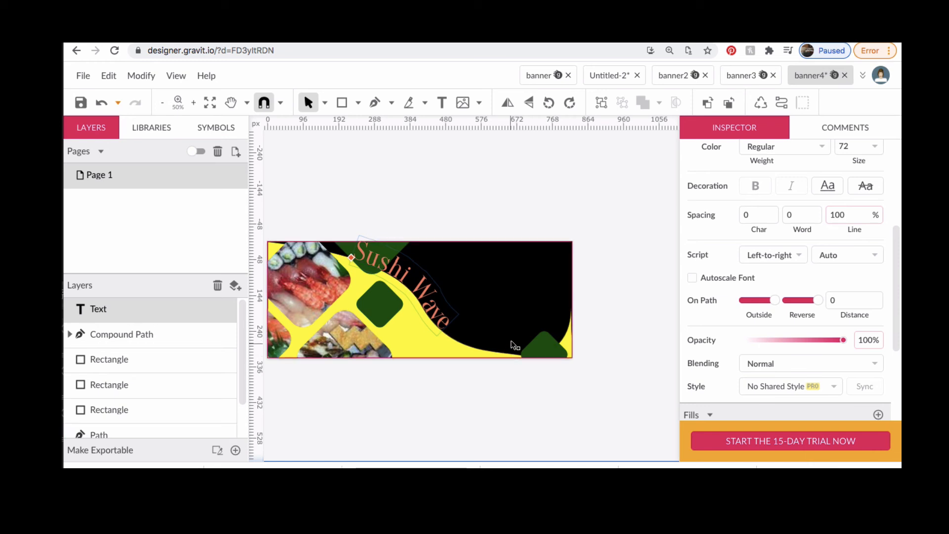
Step: Set the text's distance from the path to 20 and slide its start point so it runs down the curve beside the topmost green diamond
left_click(832, 298)
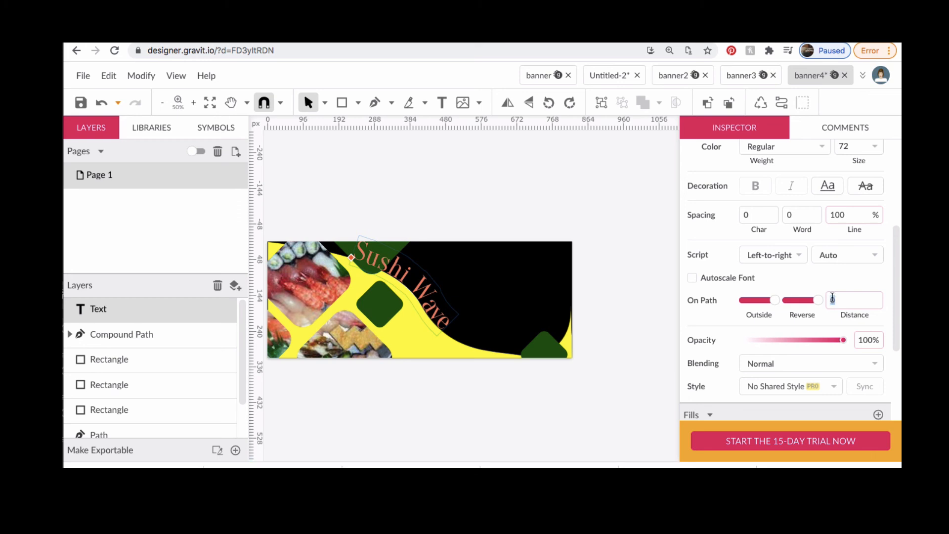
type("20")
key("Return")
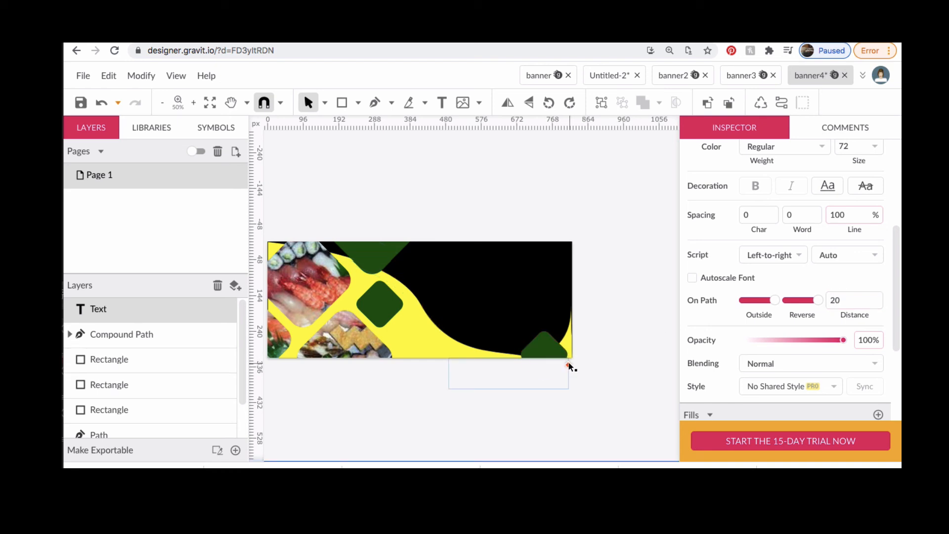
left_click_drag(569, 366, 283, 347)
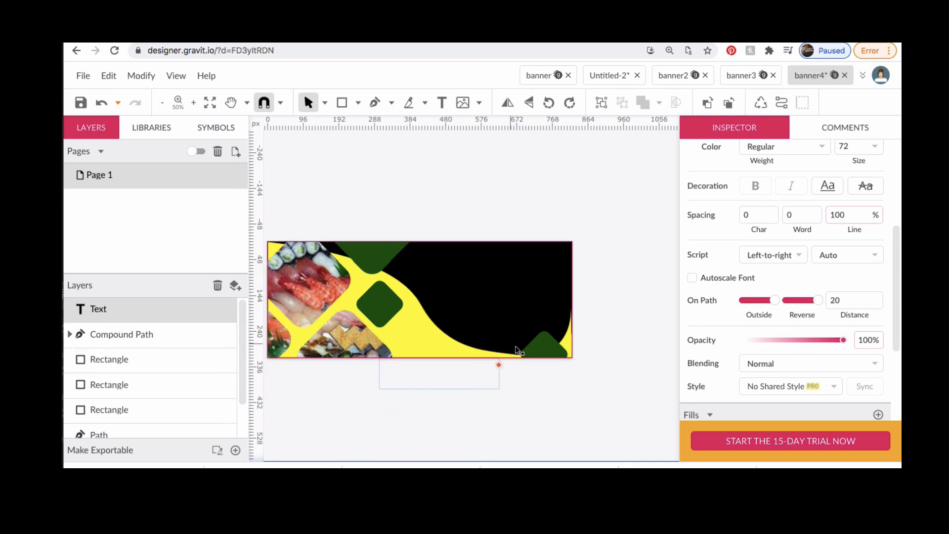
left_click_drag(499, 363, 400, 218)
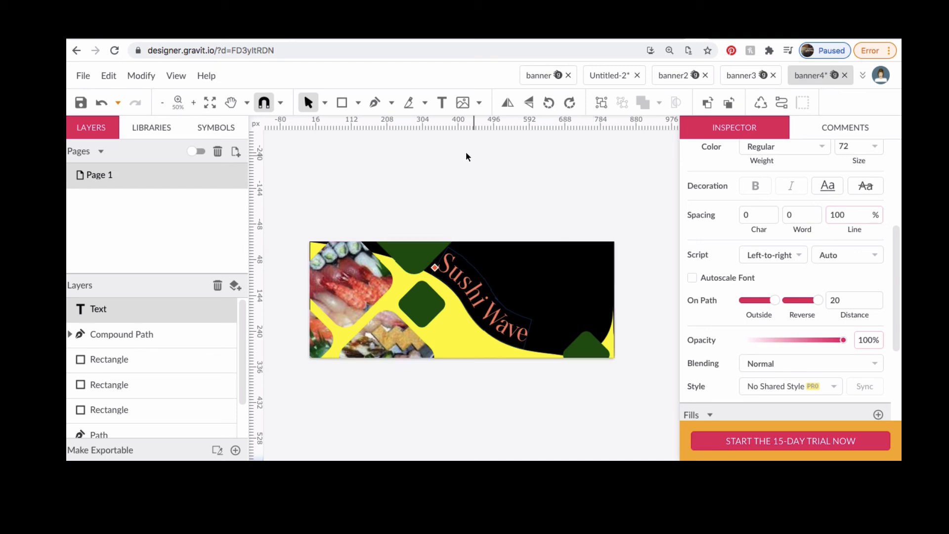
Step: Add a text box about 304 × 117 px on the black area beside "Sushi Wave" and fill it with a "Lorem ipsum dolor sit amet" paragraph
left_click(442, 103)
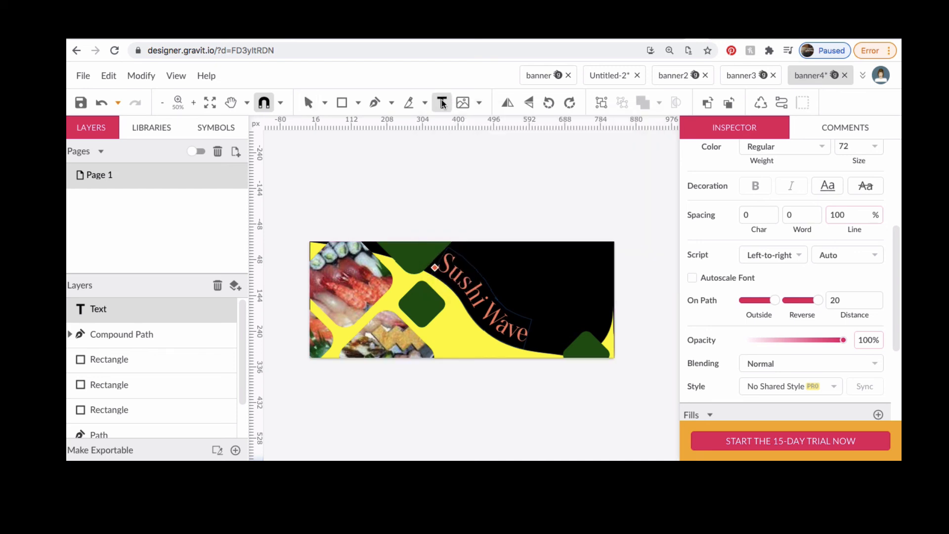
key("super+plus")
key("super+plus")
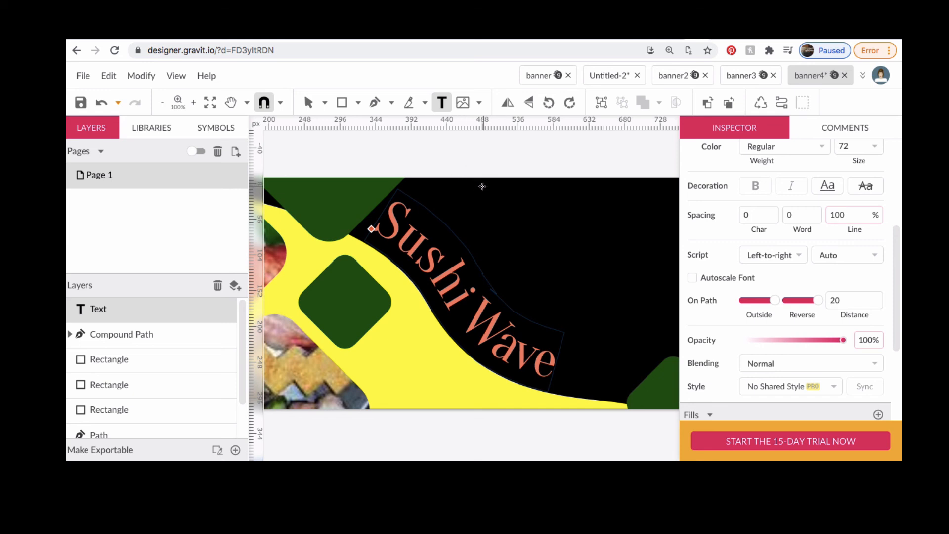
left_click_drag(480, 187, 672, 274)
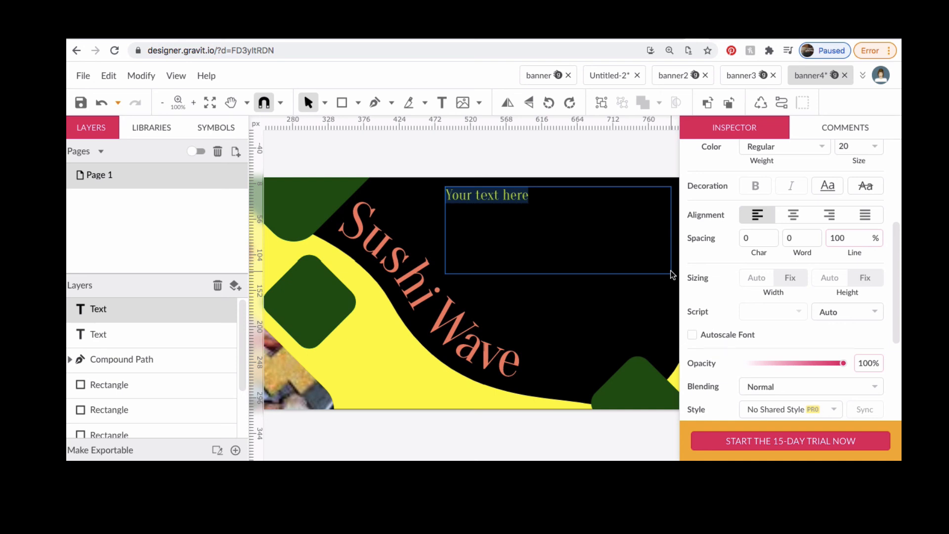
type("Lorem")
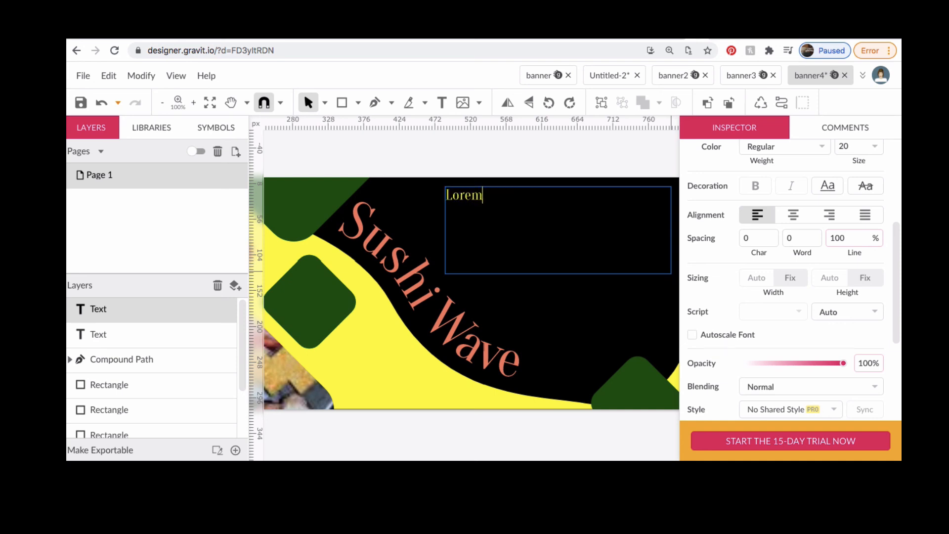
type("ipsum dolor sit amet, consectetur adipiscing elit,sed do eiusmod tempor incididunt ut labore et dolore magnaaliqua. Ut enim ad minim veniam, quis nostrud")
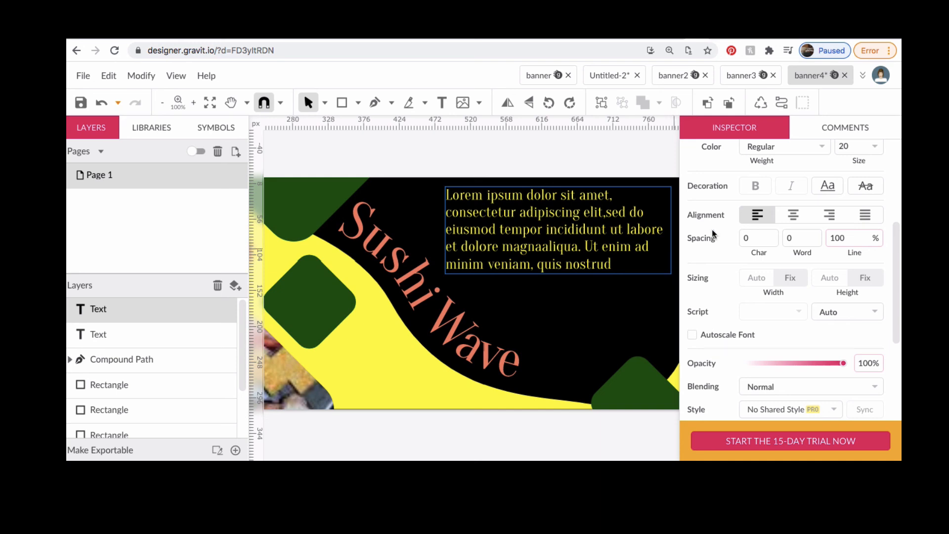
Step: Recolor the Lorem ipsum paragraph white (#FFFFFF)
scroll(774, 356, "up", 5)
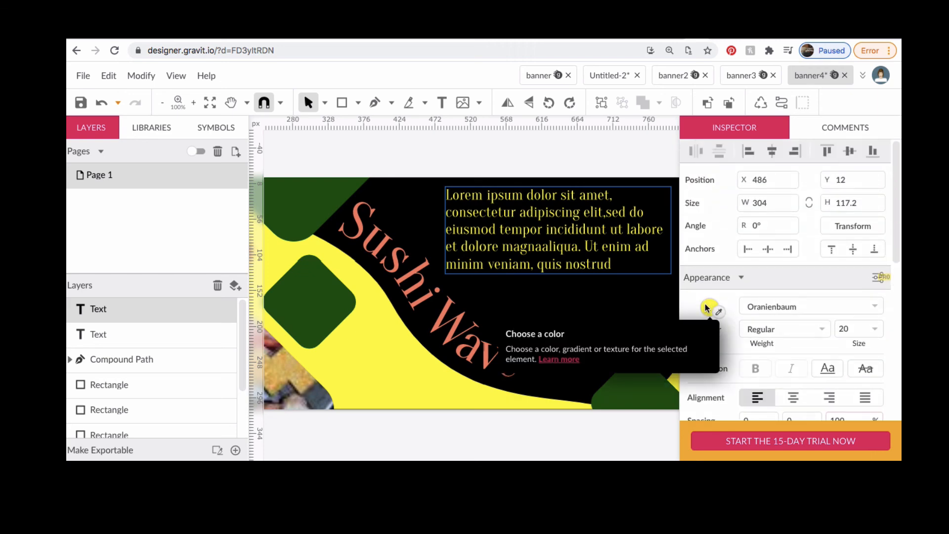
left_click(708, 307)
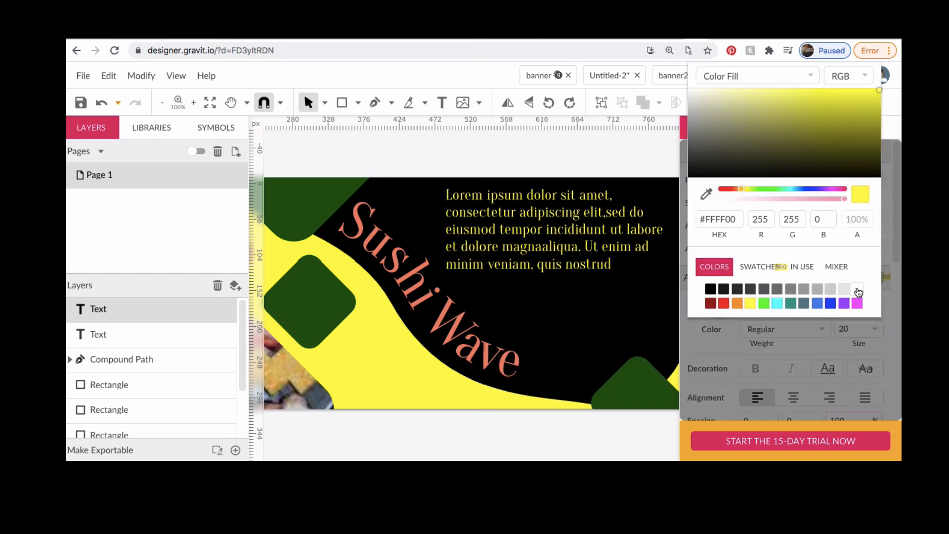
left_click(858, 291)
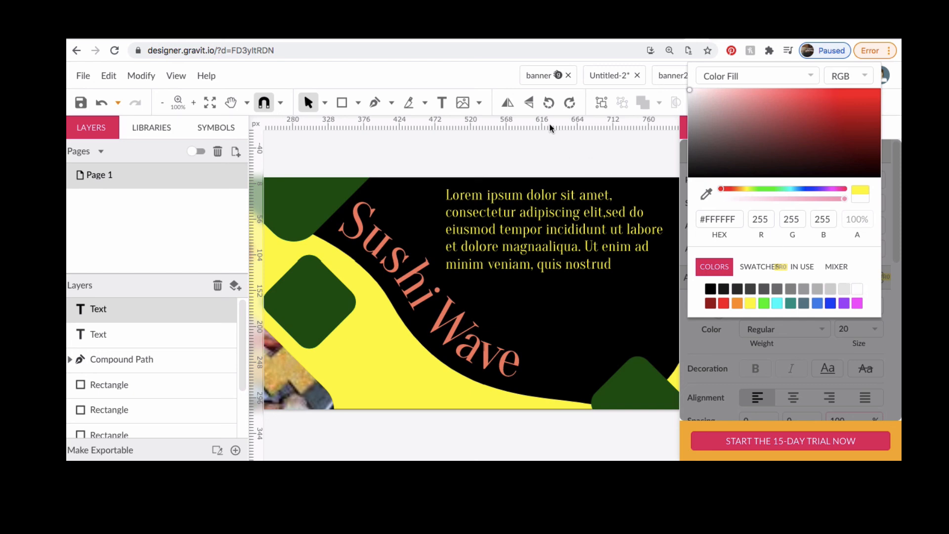
left_click(589, 157)
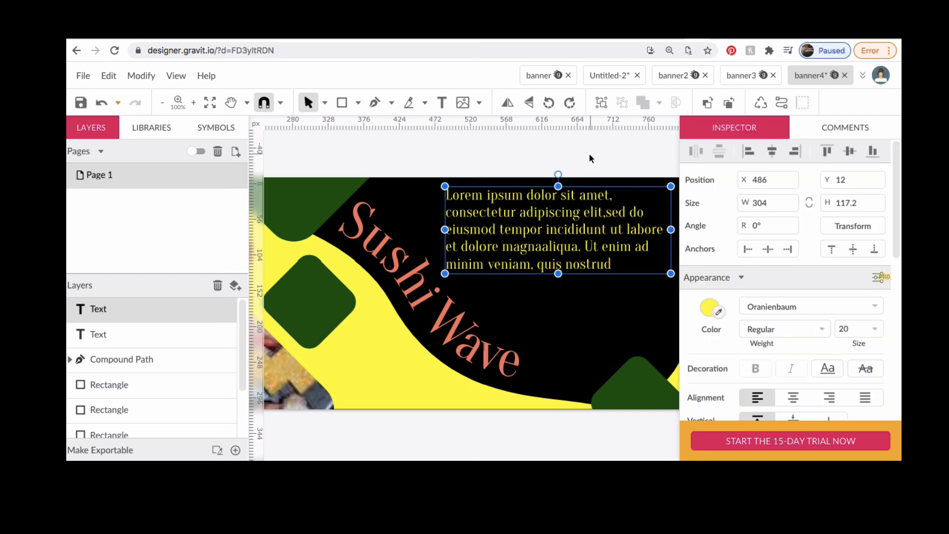
left_click(708, 309)
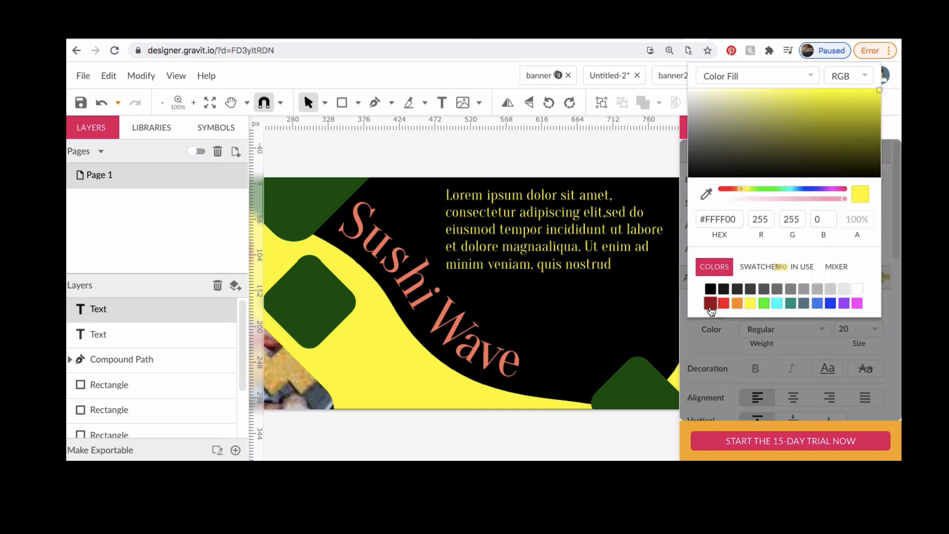
left_click(857, 292)
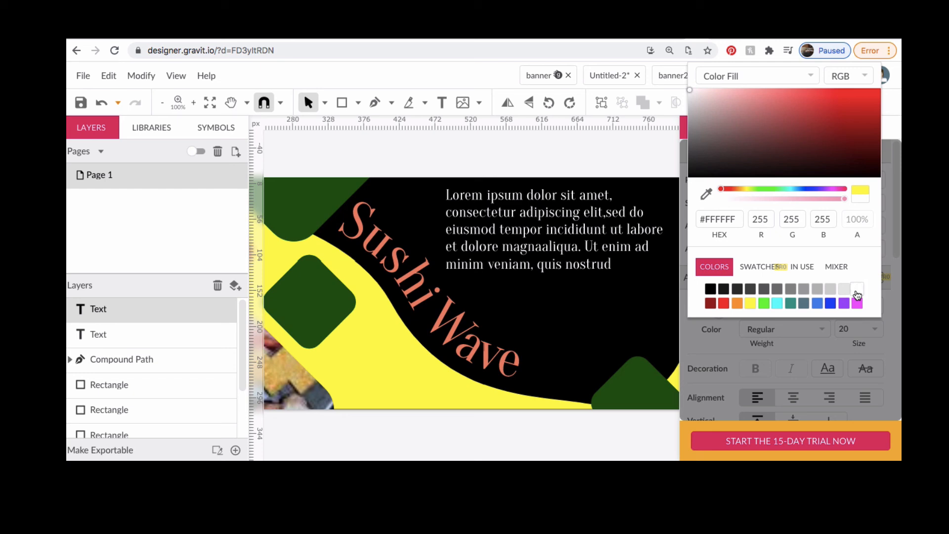
left_click(604, 149)
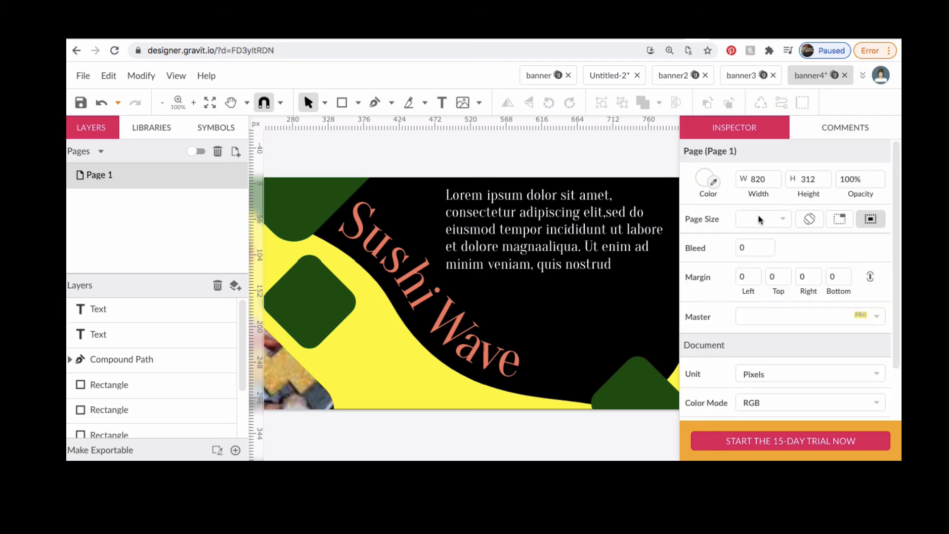
Step: Set the Lorem ipsum paragraph's font size to 12 px
left_click(564, 286)
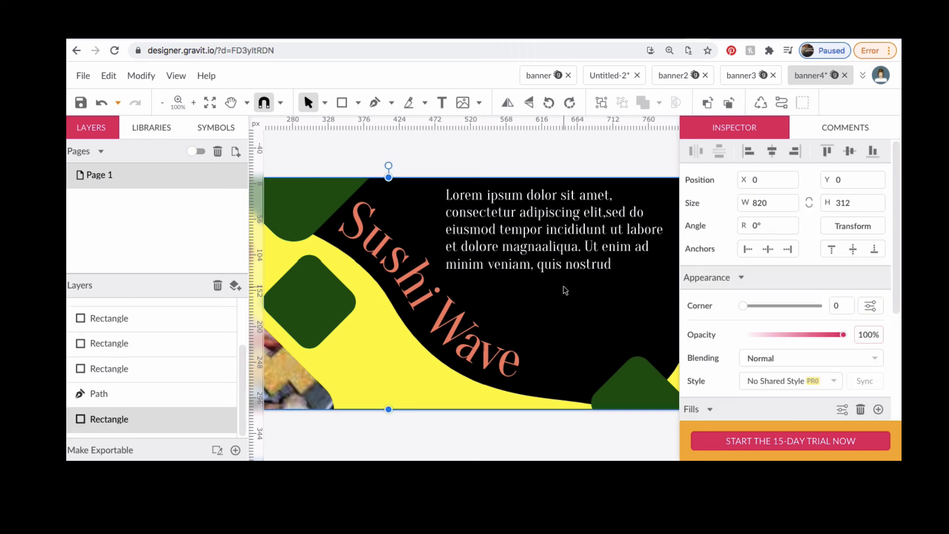
left_click(569, 247)
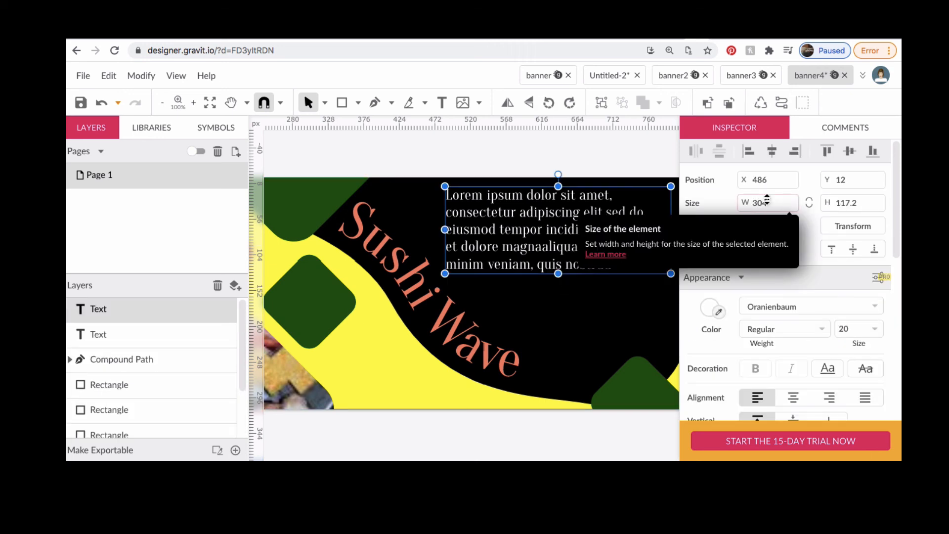
left_click(875, 328)
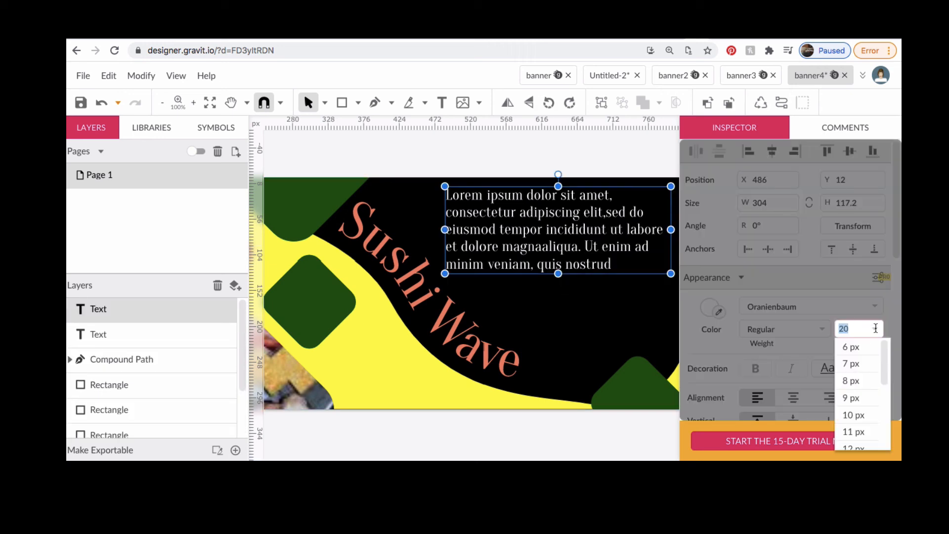
scroll(863, 435, "down", 2)
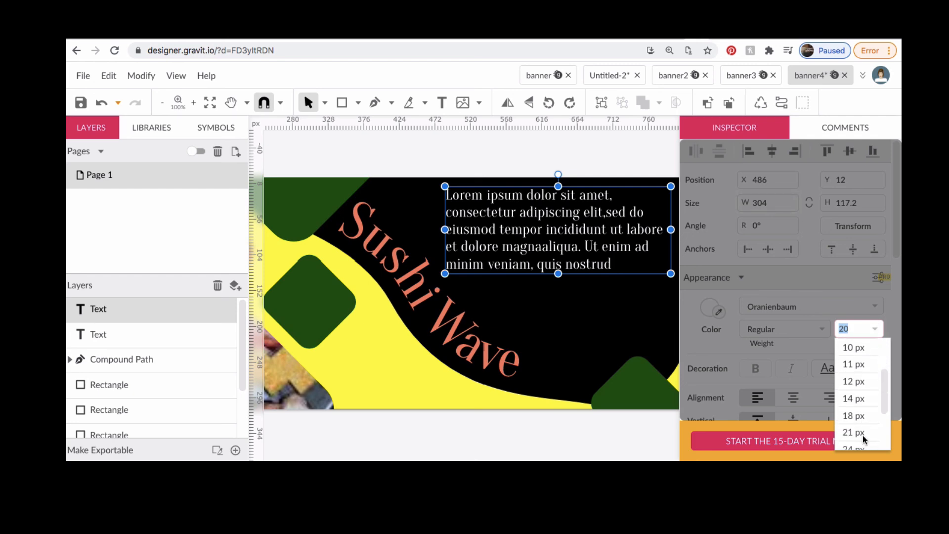
left_click(860, 383)
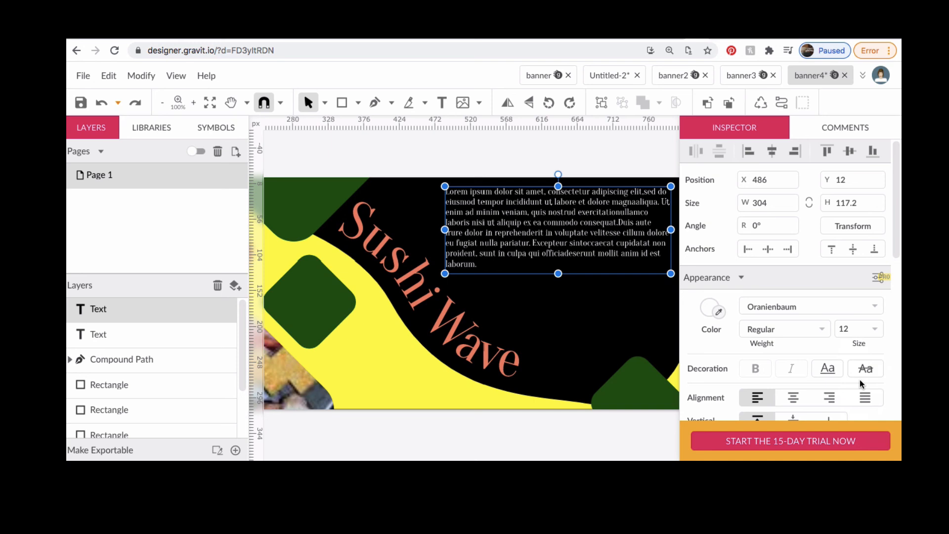